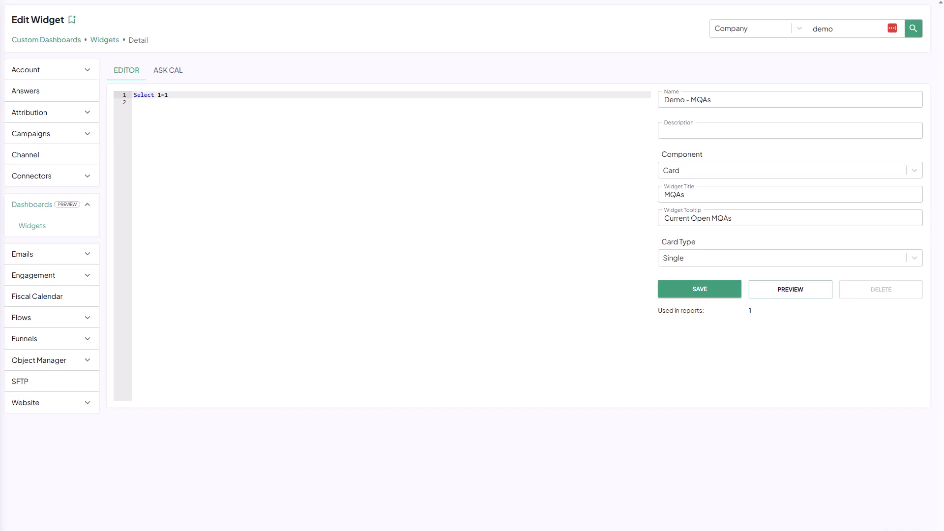
- Ask Cal for a card widget totalling MQAs, using the Funnel and every unique account entering the "Marketing Qualified Account" stage
click(154, 73)
click(656, 456)
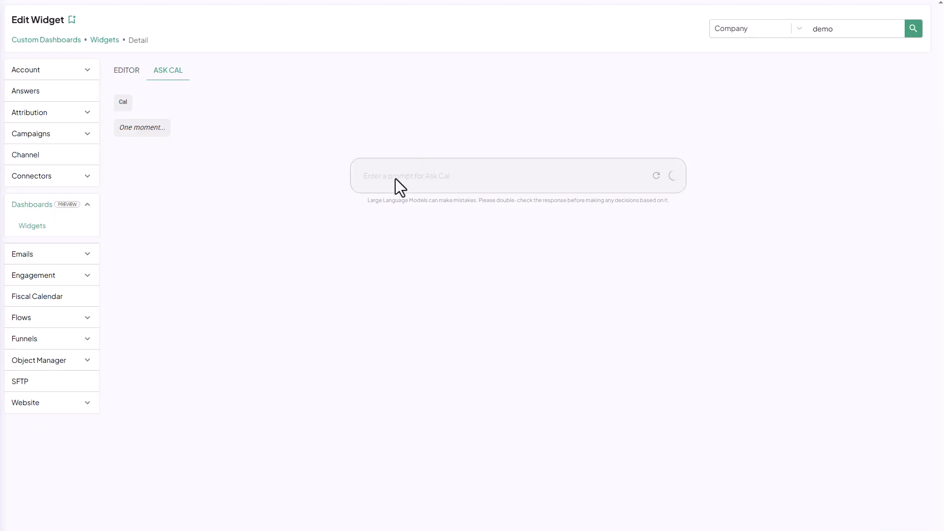
click(396, 178)
text(I would like a card widget that shows the total number of MQA's.  Use the Funnel and use every unique instance of an account in to the "Marketing Qualified Account" stage for the count.)
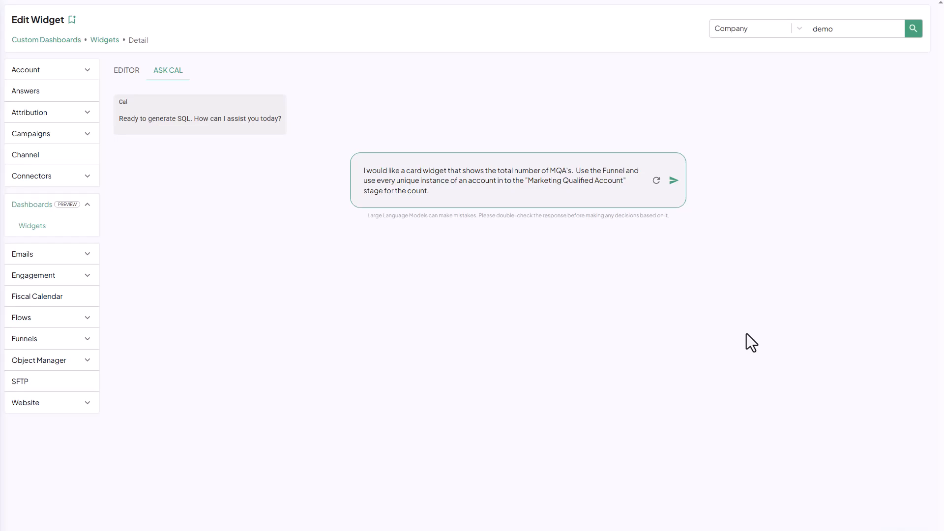
click(673, 181)
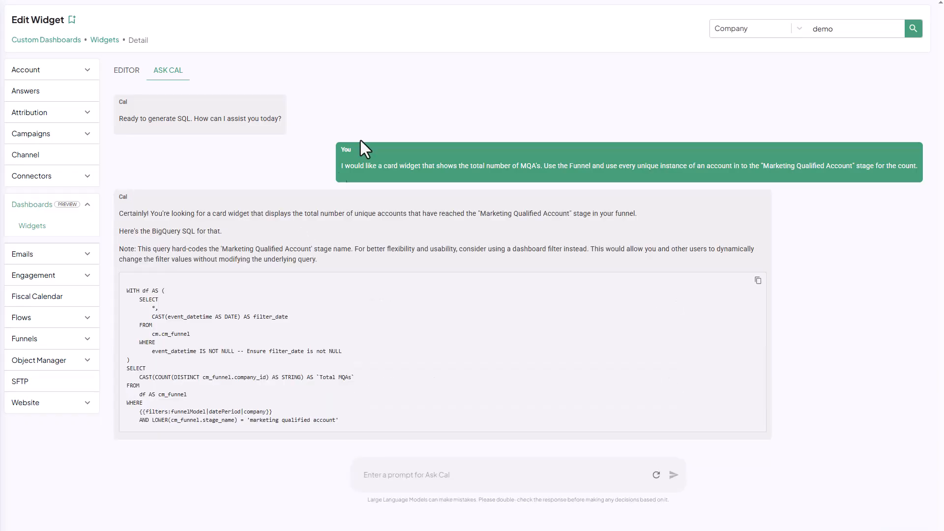
- Copy Cal's generated MQA query and replace the placeholder SQL in the Demo - MQAs widget with it
click(758, 281)
click(123, 71)
key(ctrl+a)
key(ctrl+v)
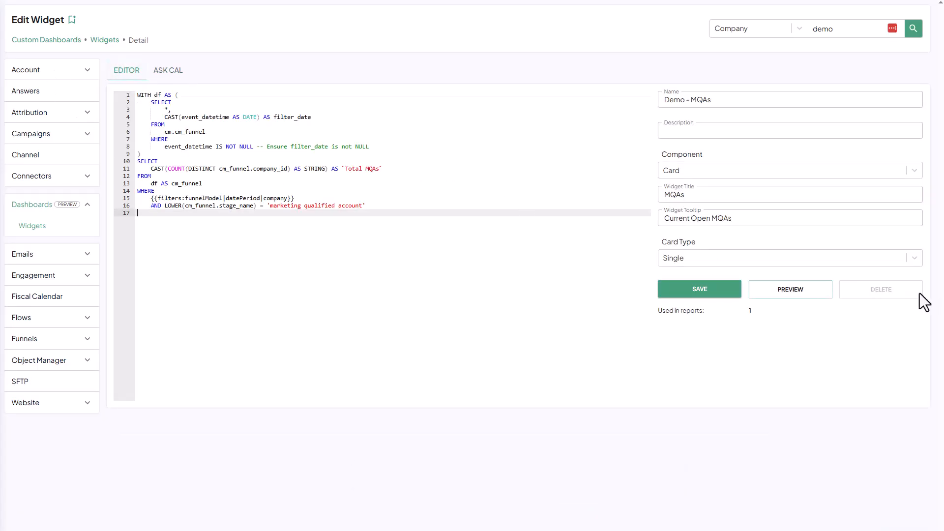
- Preview the MQAs card and save the Demo - MQAs widget
click(779, 291)
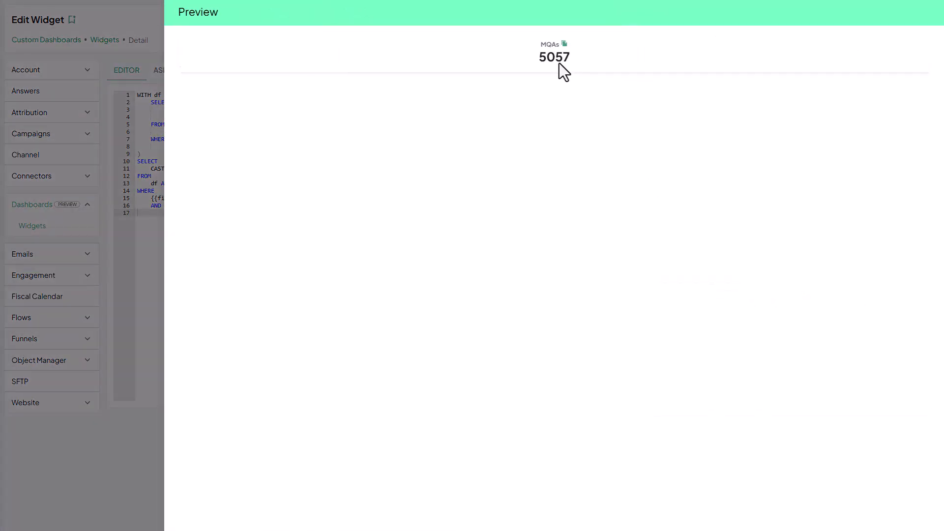
click(137, 335)
click(697, 291)
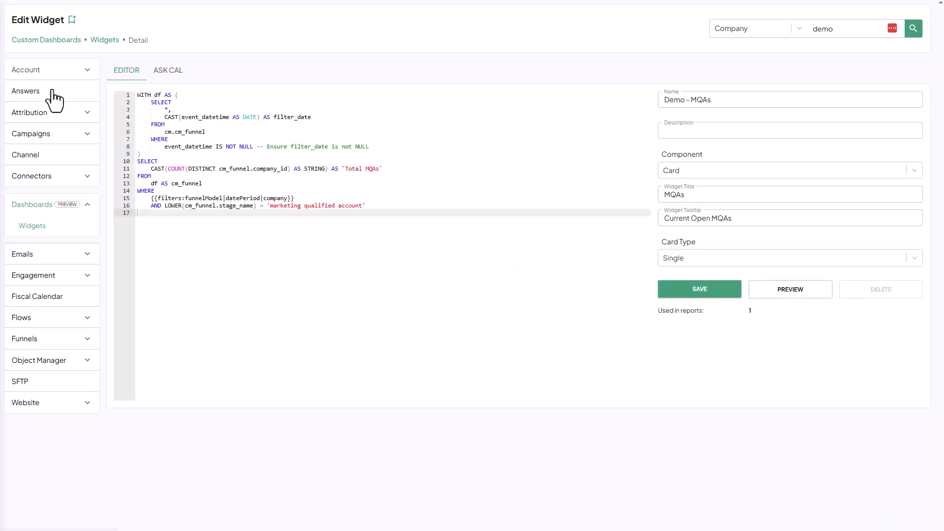
- Return to the widget list, search for "demo" and open the Demo - SQAs widget
click(111, 40)
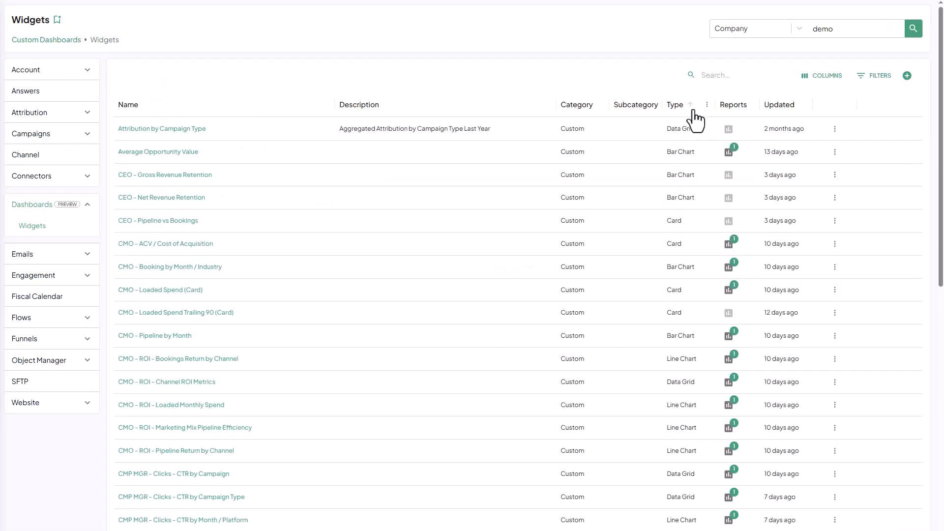
click(705, 77)
text(demo)
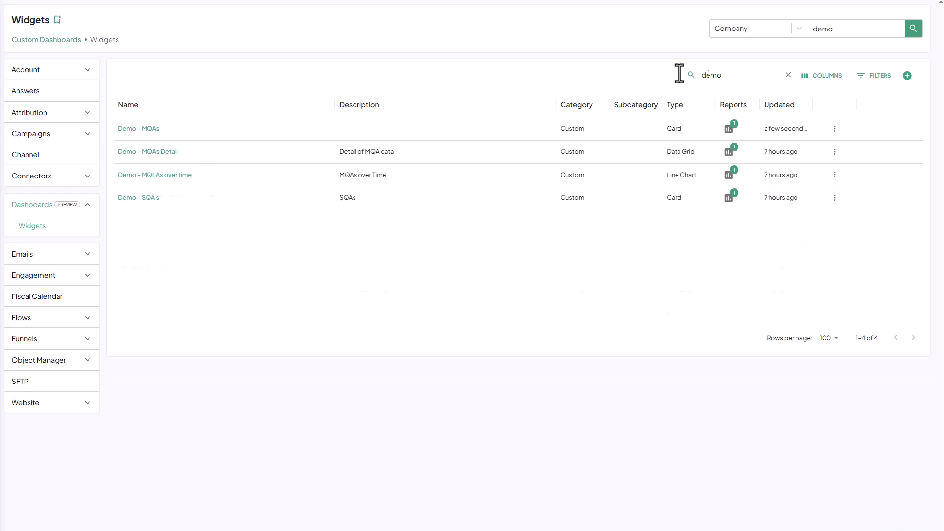
click(139, 198)
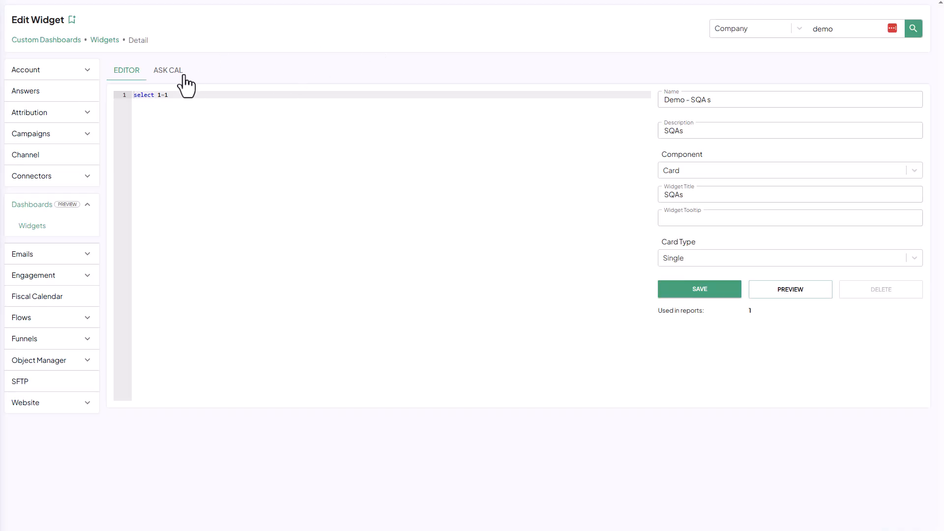
- Restart the Ask Cal conversation and request a card counting unique accounts entering the "Sales Qualified Account" stage, using the Funnel and datePeriod filter
click(168, 70)
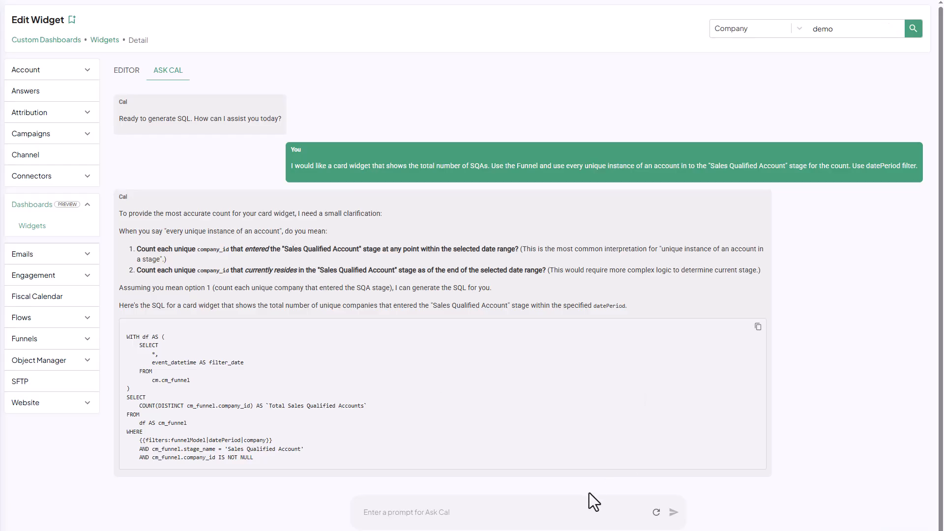
click(656, 512)
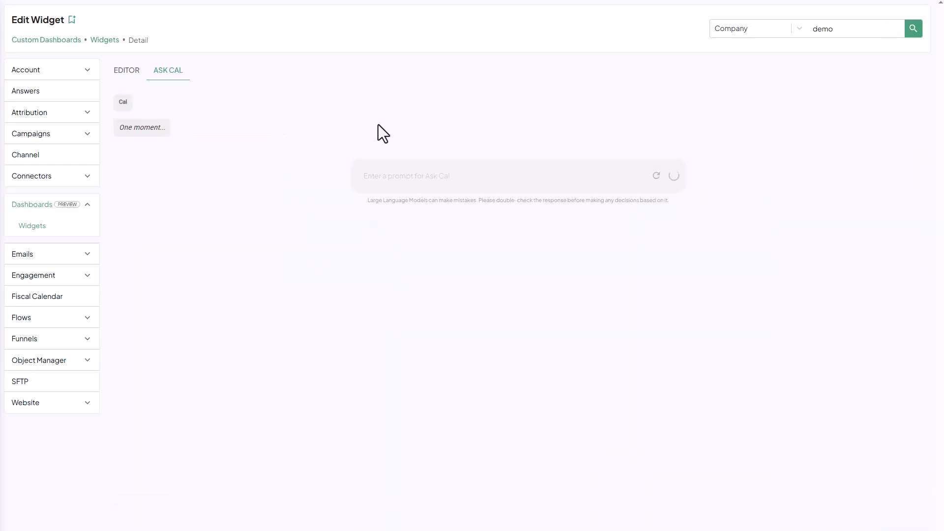
click(392, 176)
text(I would like a card widget that shows the total number of SQAs. Use the Funnel and use every unique instance of an account in to the "Sales Qualified Account" stage for the count. Use datePeriod filter.)
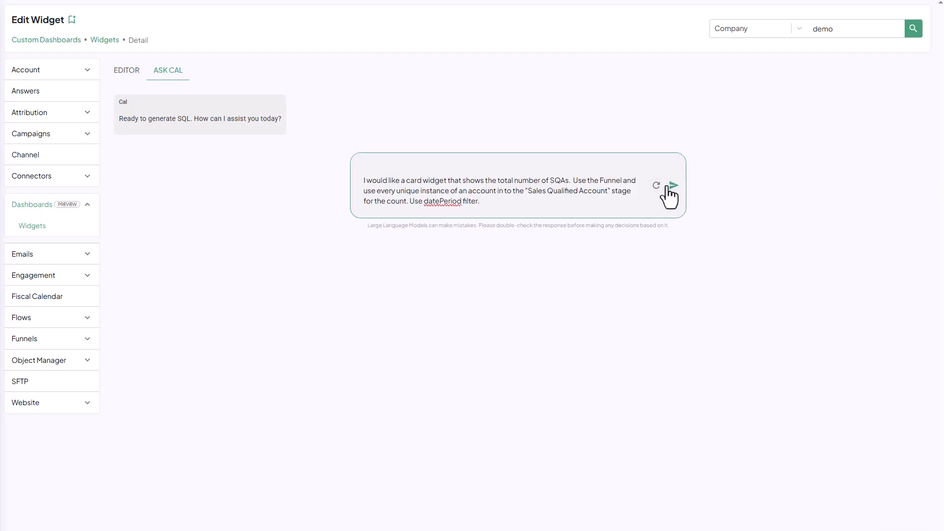
click(673, 184)
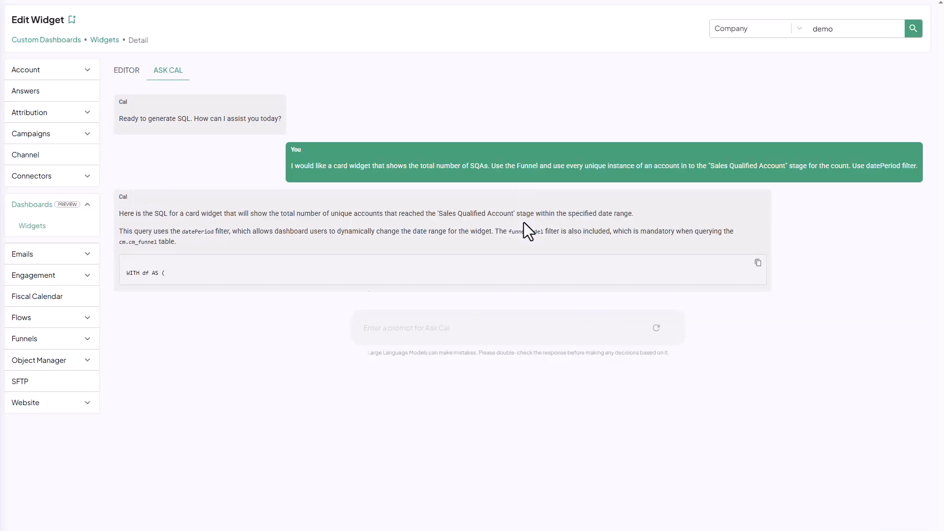
- Copy Cal's generated SQA query, then search the widget list for "demo" and reopen the Demo - SQAs widget
click(758, 263)
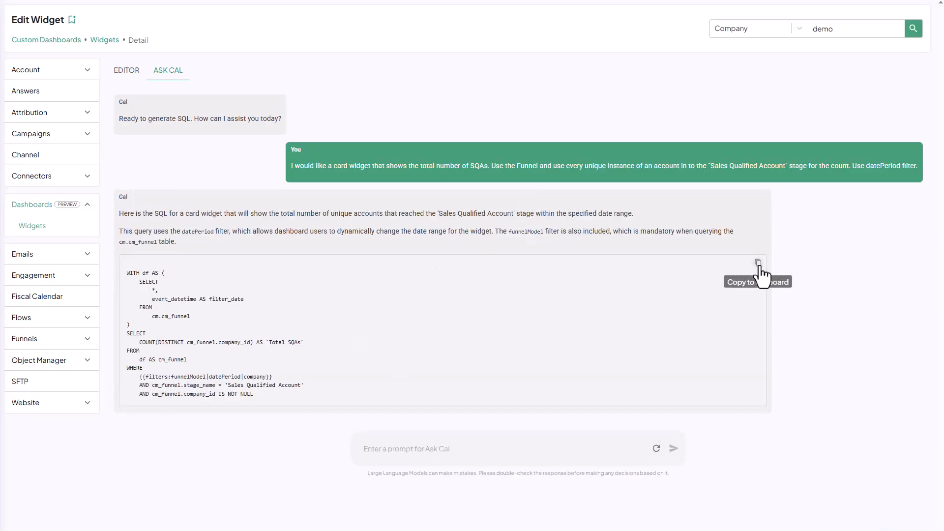
click(105, 41)
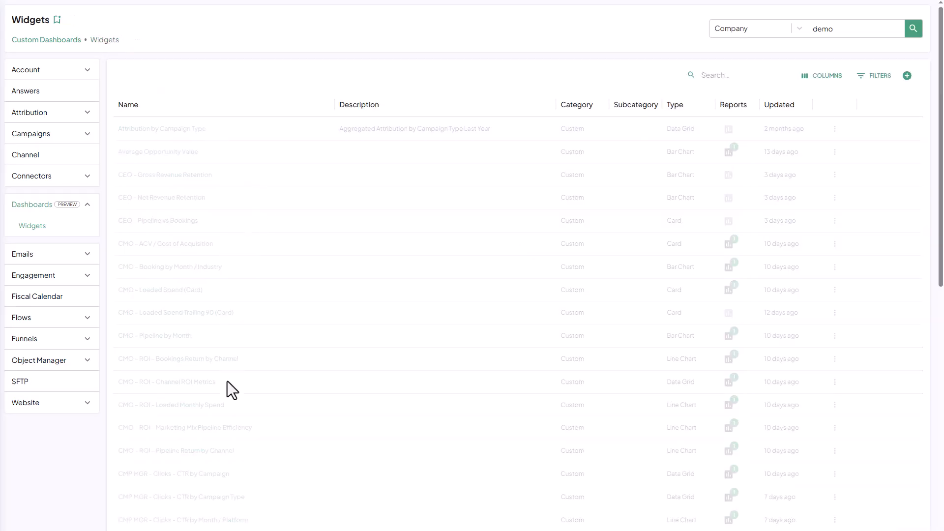
click(722, 75)
text(demo)
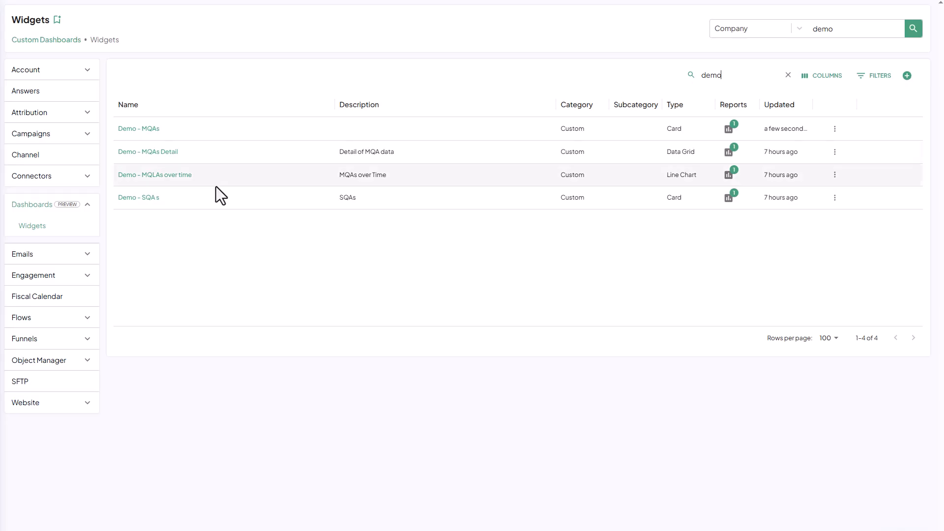
click(144, 197)
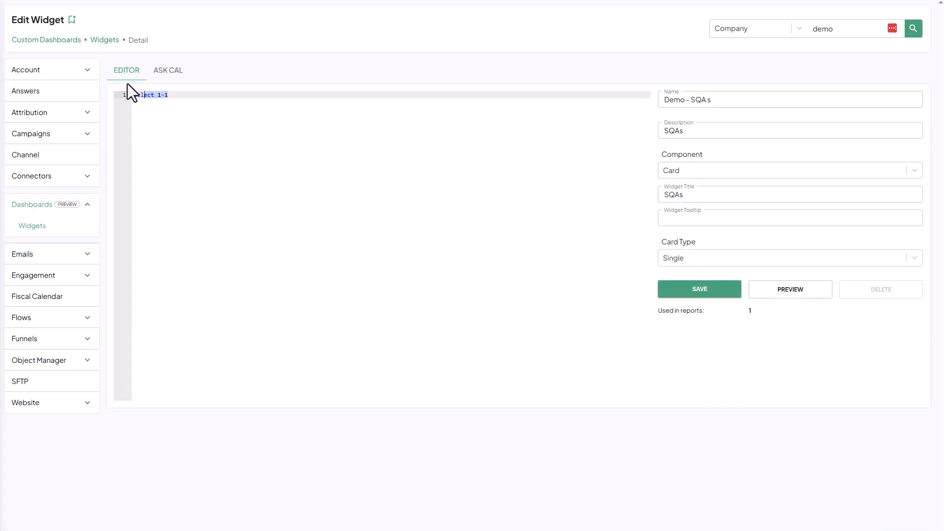
- Replace the placeholder SQL with the copied SQA query, preview the SQAs card and save the widget
click(797, 293)
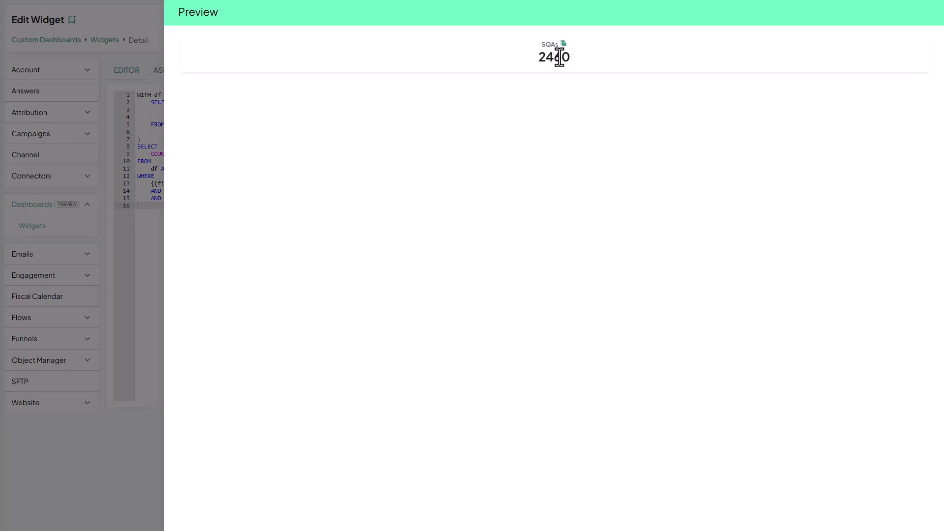
click(138, 307)
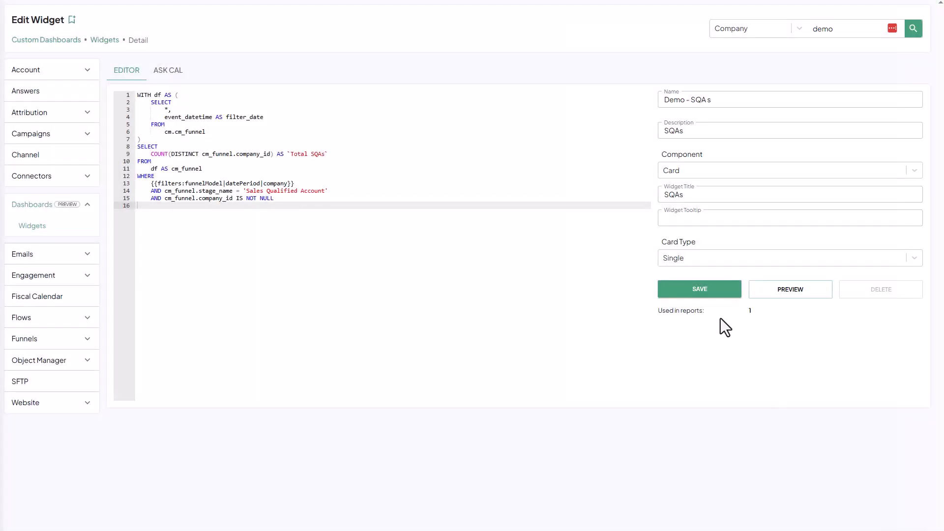
click(697, 291)
- Search the widget list for "demo" and open the Demo - MQLAs over time widget
click(105, 41)
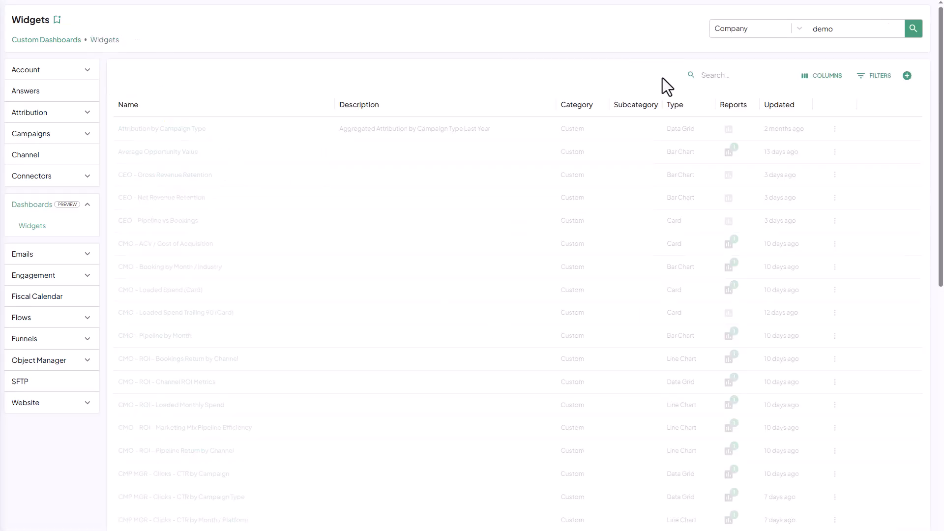
click(719, 80)
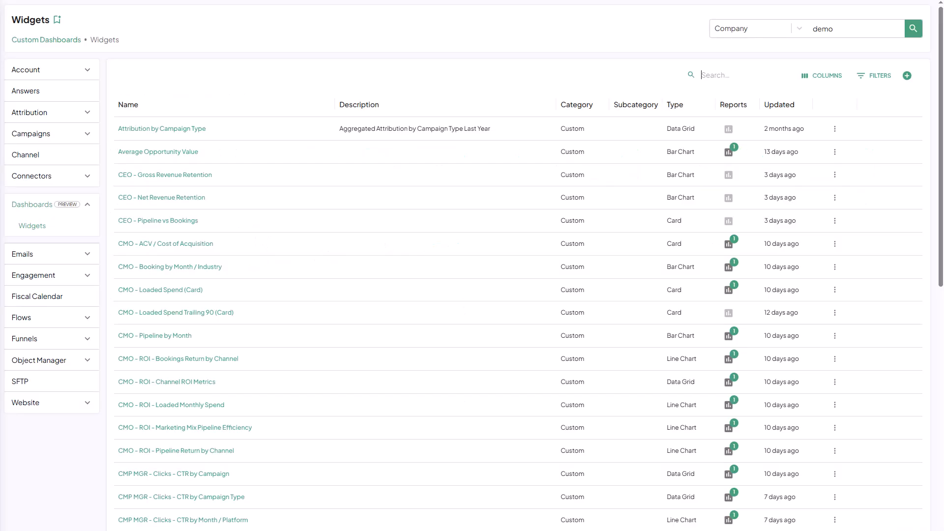
text(demo)
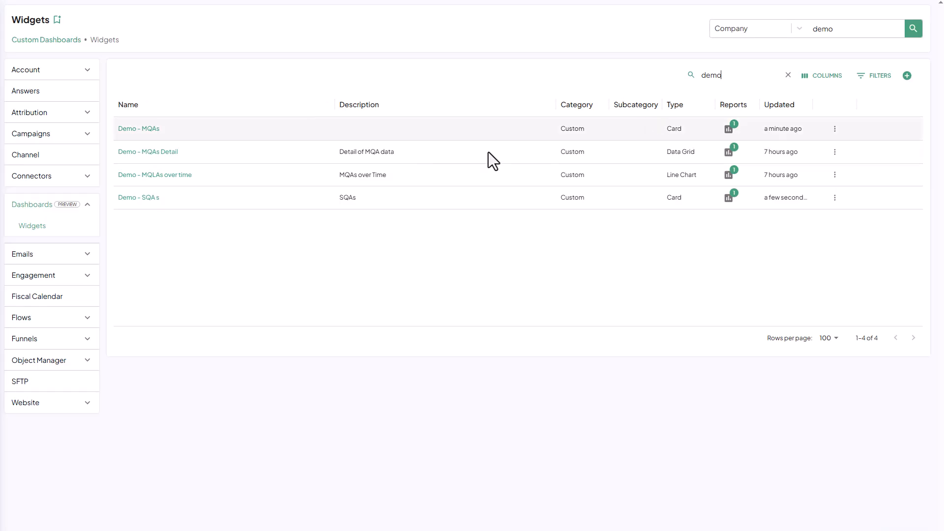
click(162, 174)
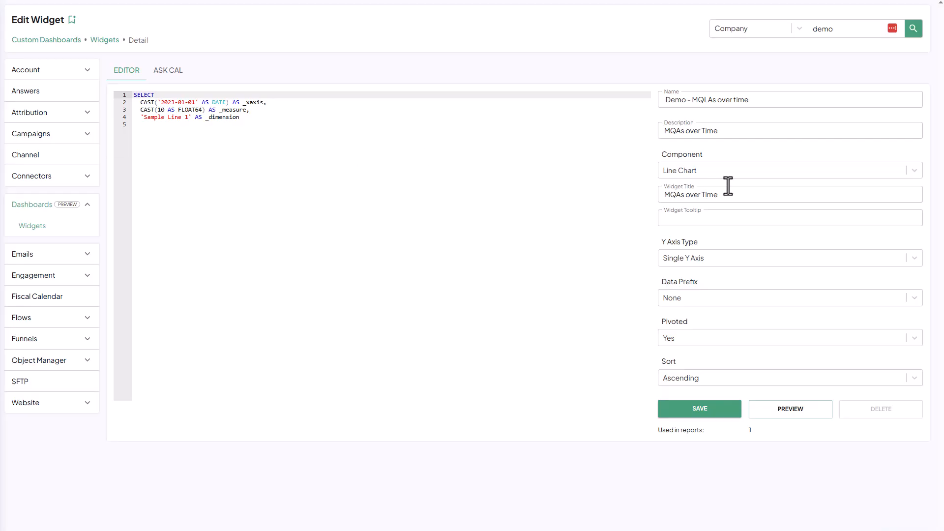
- Restart the Ask Cal conversation and request a line chart of monthly "Marketing Qualified Account" stage entries, using standard datePeriod and funnel filter objects
click(167, 69)
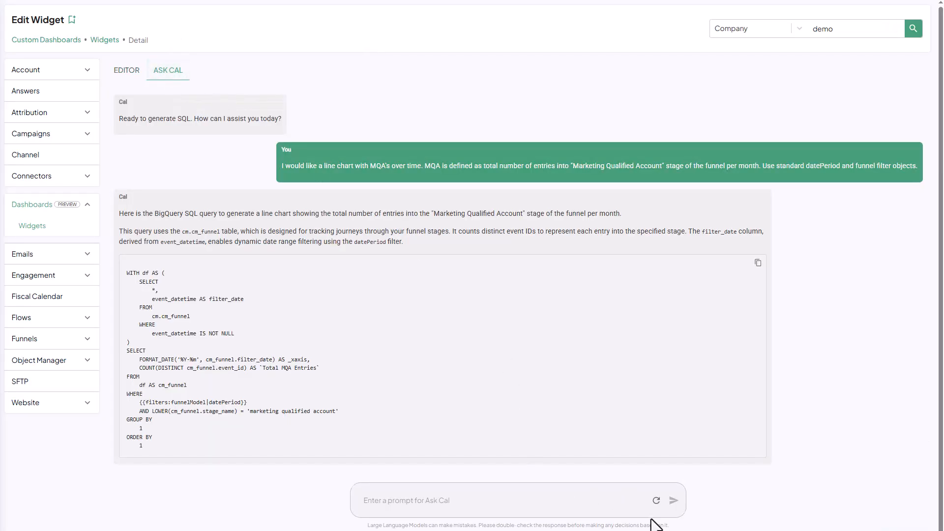
click(656, 501)
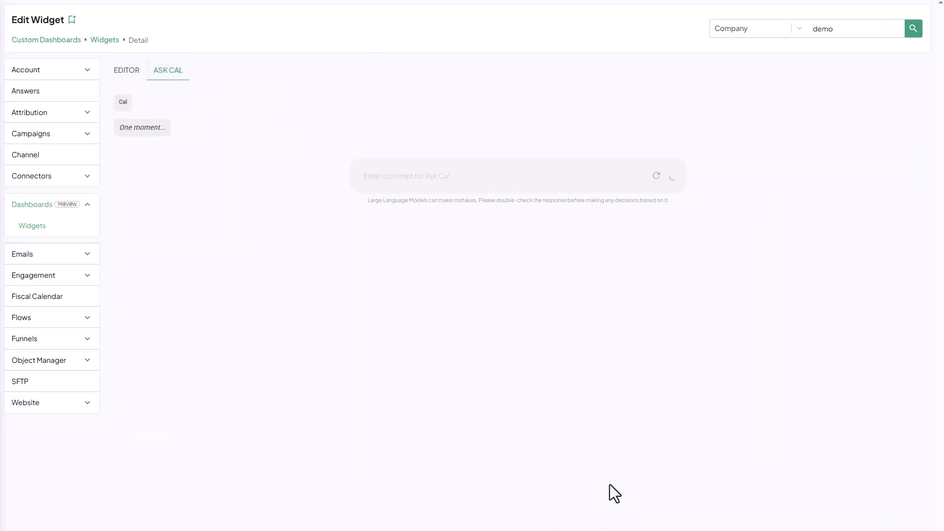
click(384, 172)
text(I would like a line chart with MQA's over time. MQA is defined as total number of entries into "Marketing Qualified Account" stage of the funnel per month. Use standard datePeriod and funnel filter objects.)
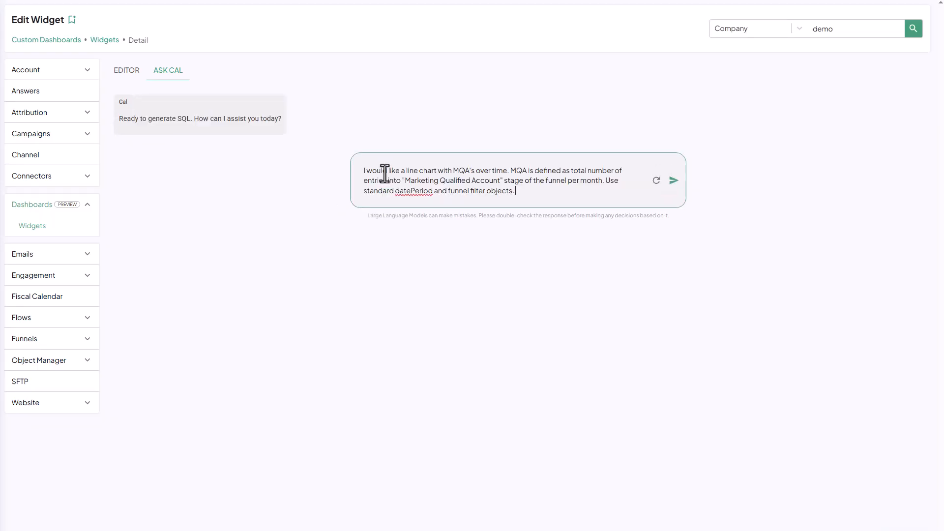
key(Return)
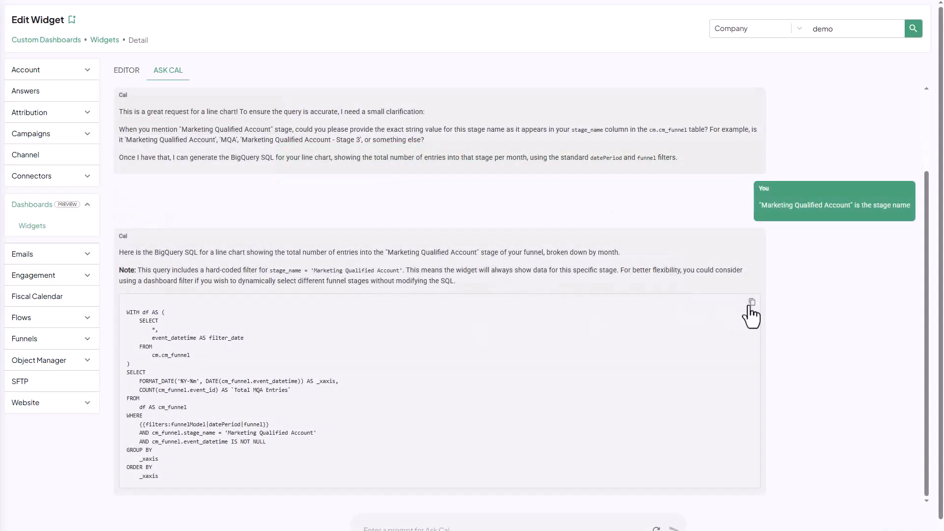
- Replace the sample SQL in the Demo - MQLAs over time widget with Cal's generated line chart query
click(127, 70)
drag(270, 217, 32, 85)
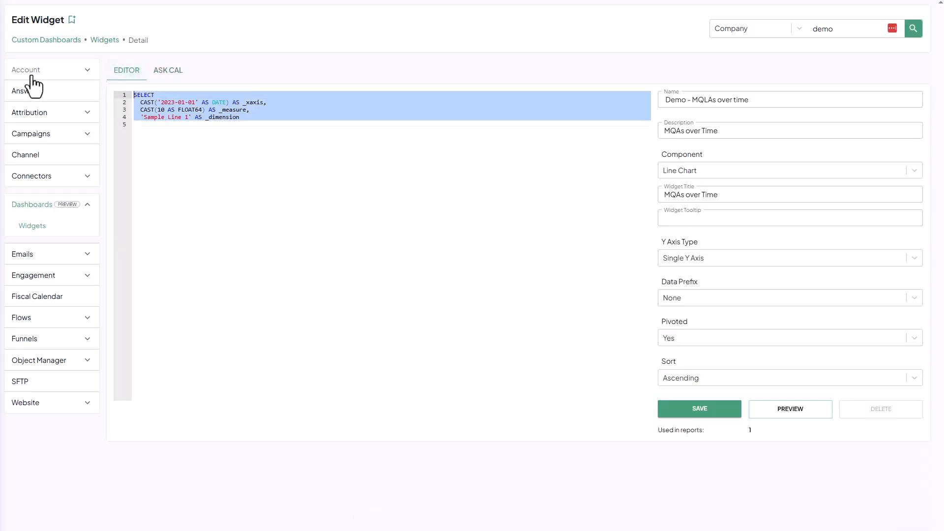
key(ctrl+v)
- Preview the MQAs over Time line chart and save the widget
click(784, 419)
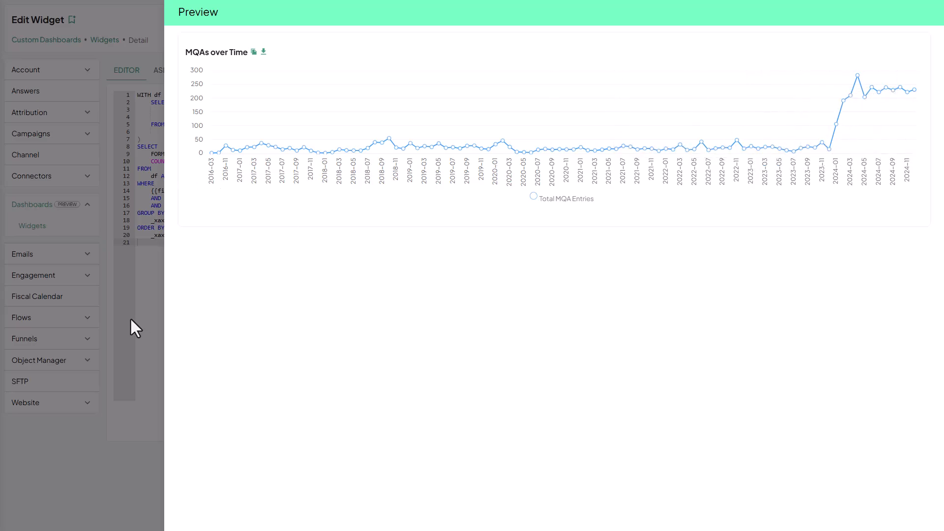
click(137, 303)
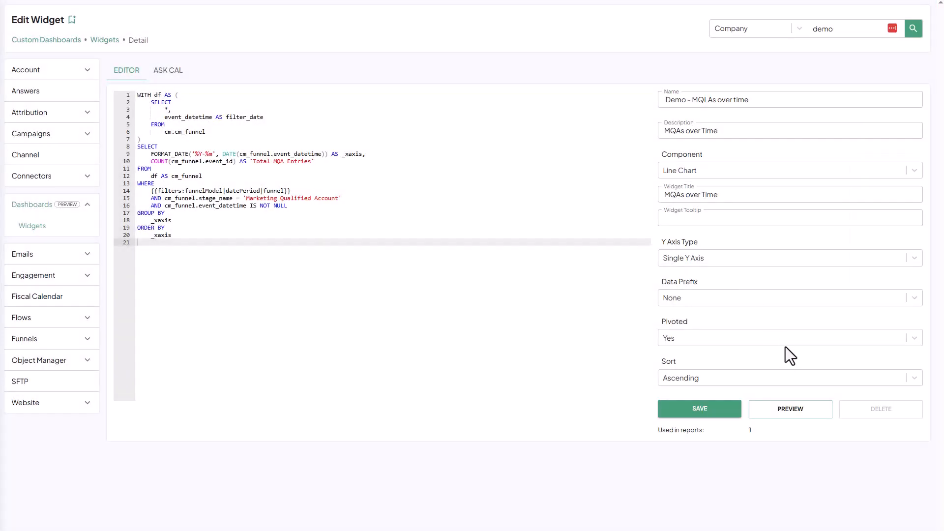
click(684, 415)
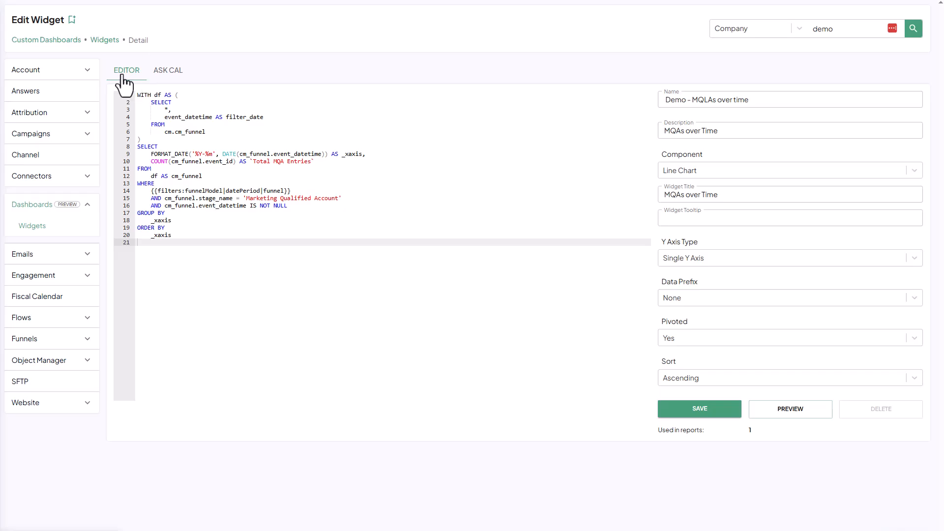
- Go back to the widget list, search for "Demo" and open the Demo - MQAs Detail widget
click(101, 41)
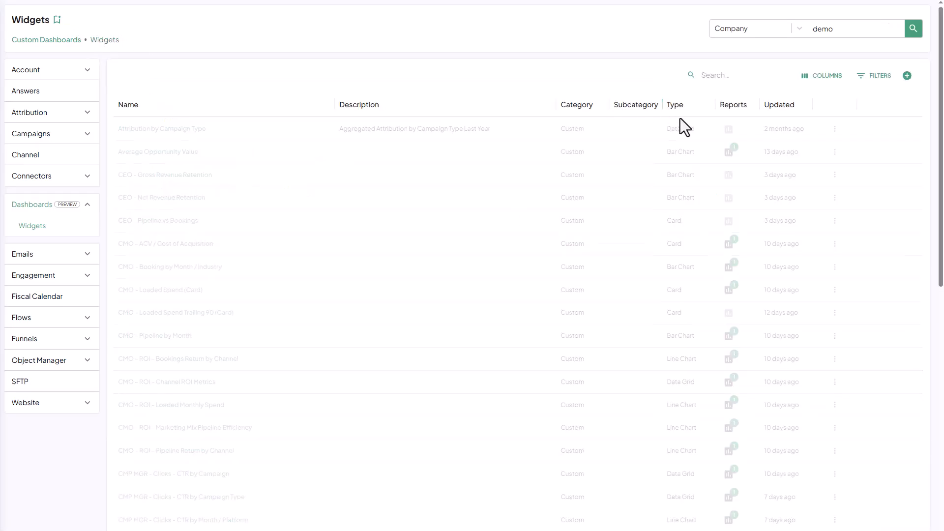
click(709, 77)
text(Demo)
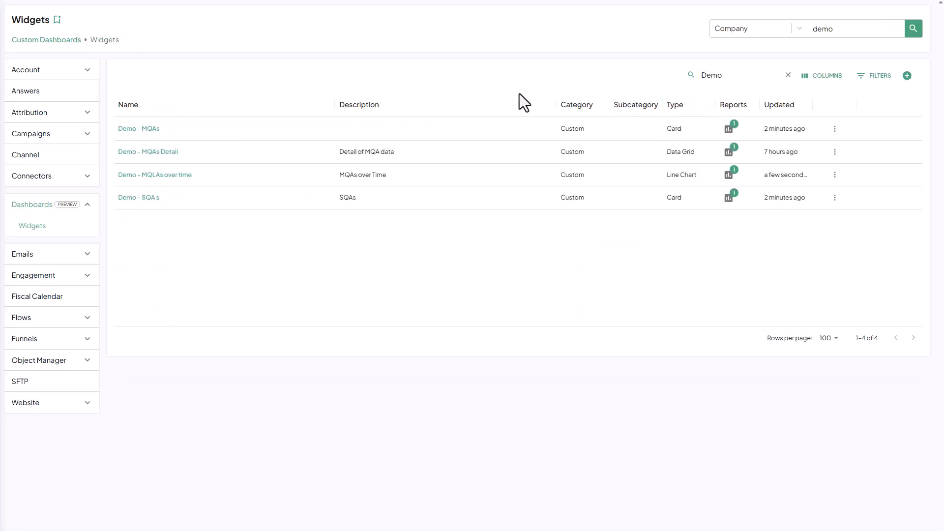
click(154, 143)
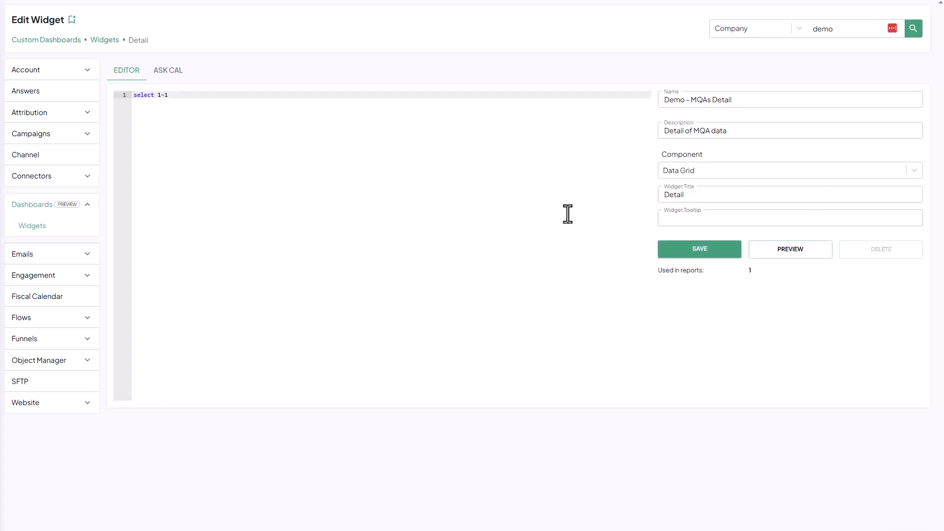
- Ask Cal for a table of MQAs with became-MQA date (YYYY-MM-DD) and company name, using "Marketing Qualified Account" stage entries and standard datePeriod and funnel filters
click(169, 74)
click(494, 169)
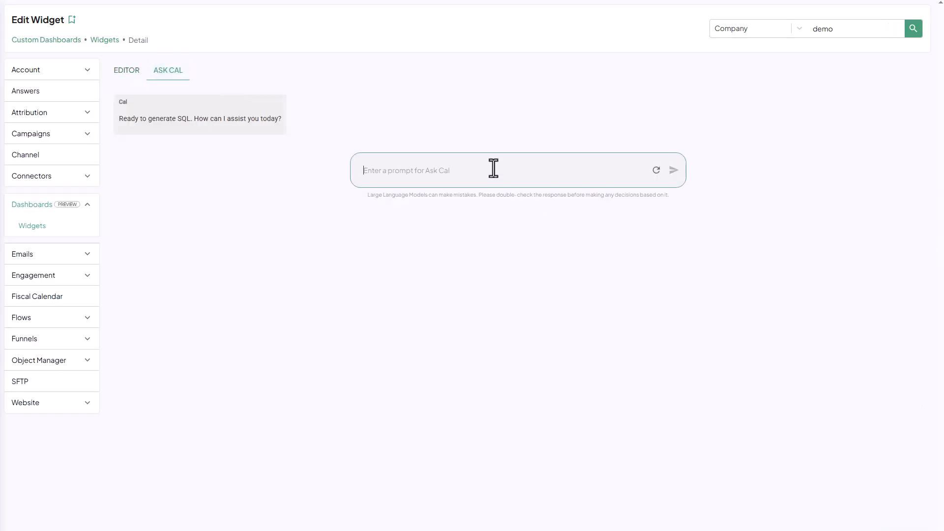
text(Build me a table of the MQA's showing date it became an MQA and company name. MQA is defined as any company entering "Marketing Qualified Account" stage of the funnel. Use standard datePeriod and funnel filter.  Format date as YYYY-MM-DD.)
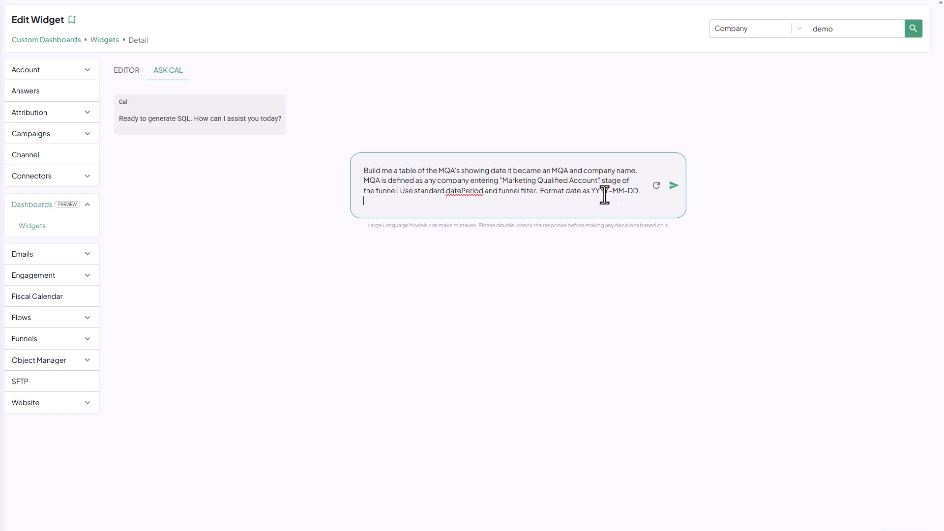
click(674, 186)
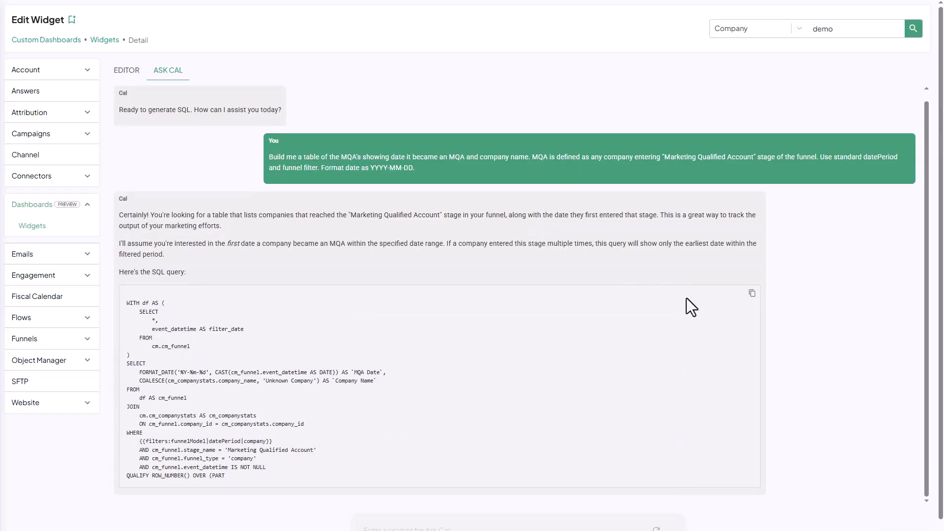
- Replace the sample SQL in the Demo - MQAs Detail widget with Cal's generated table query
click(751, 276)
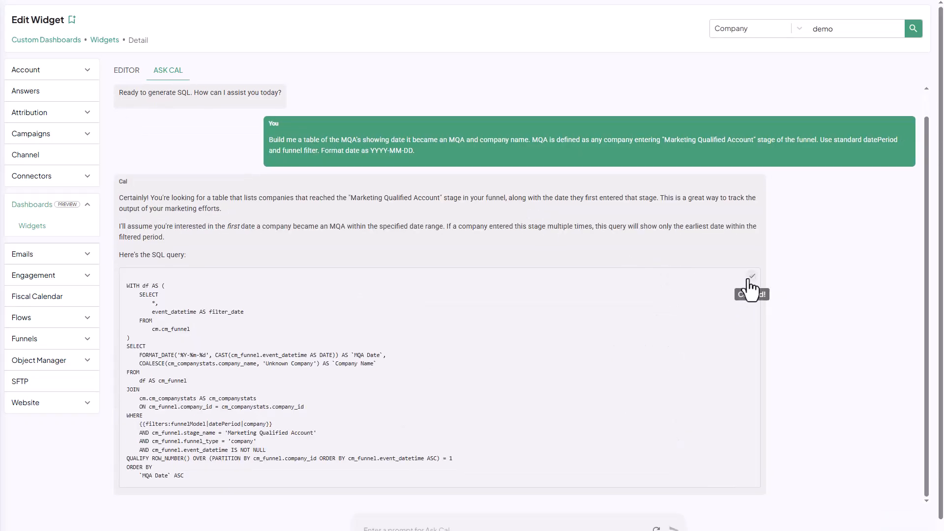
click(135, 79)
key(ctrl+a)
key(ctrl+v)
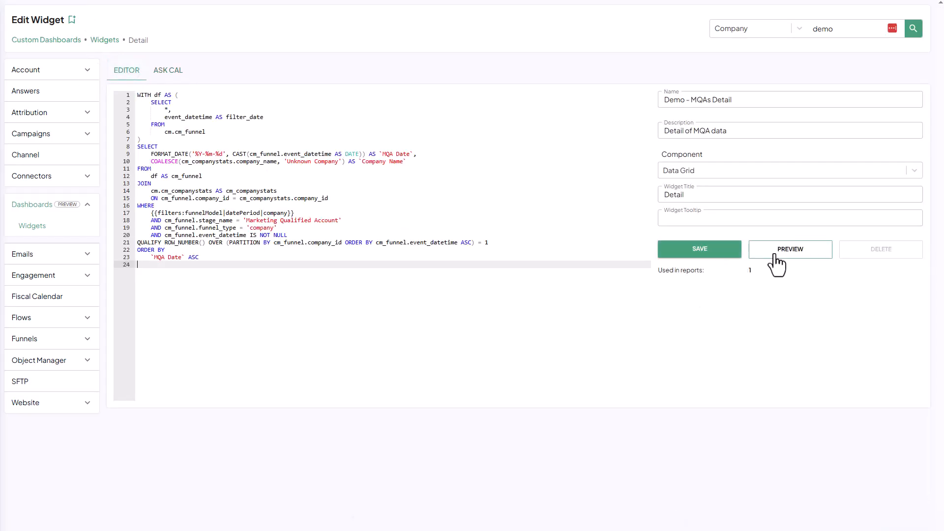
- Preview the MQAs Detail data grid and save the widget
click(781, 256)
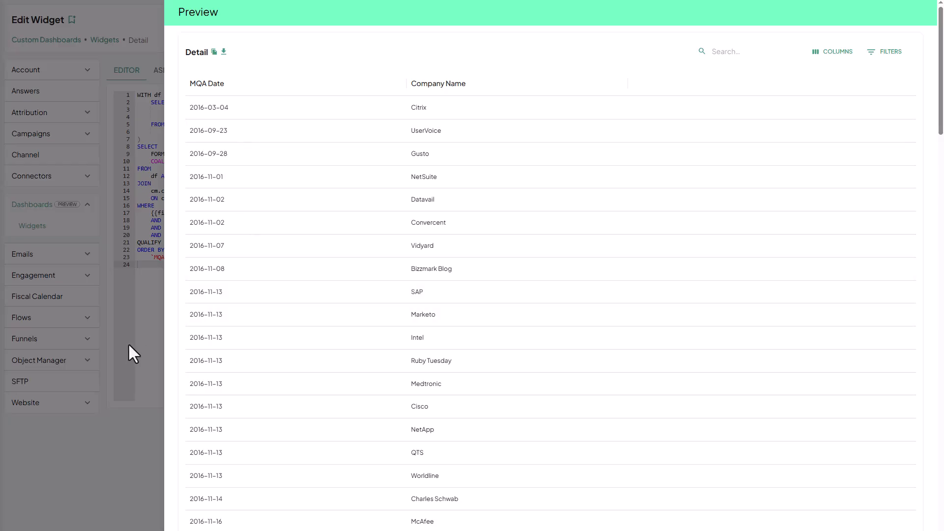
click(146, 327)
click(699, 251)
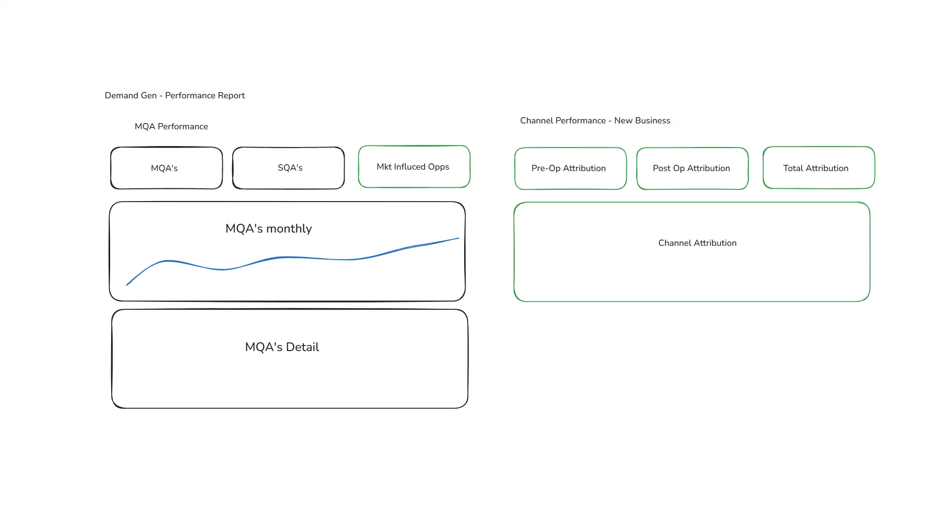
- Go to the custom dashboards list and create a new dashboard named "Demo - Demand Gen Perf."
click(78, 0)
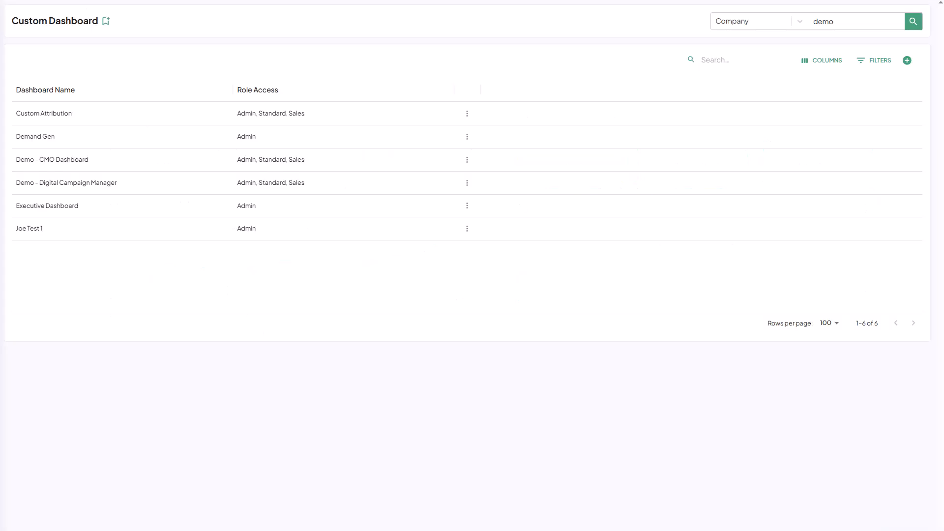
click(907, 61)
text(D)
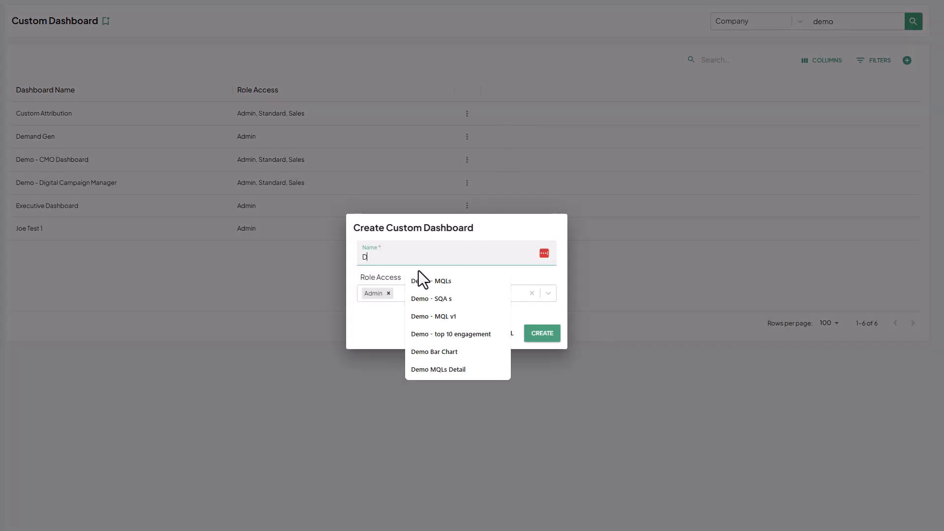
text(emo - D)
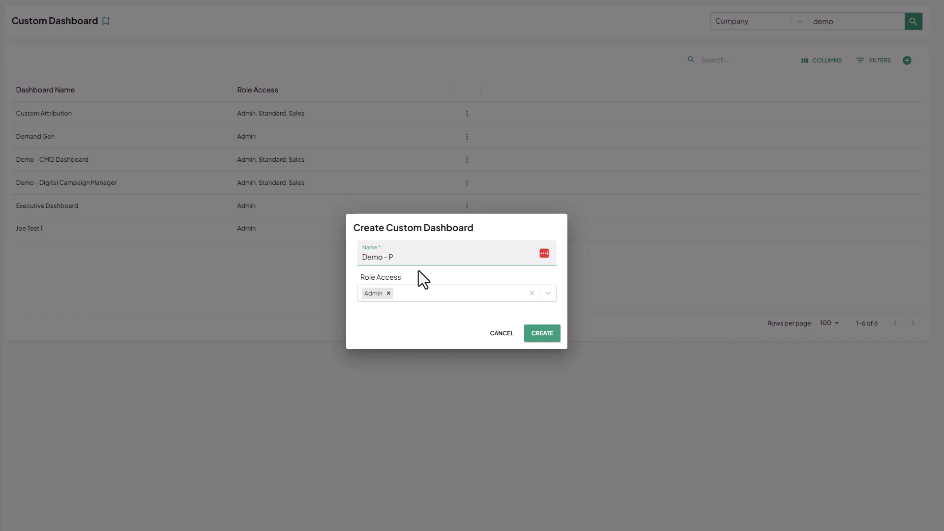
text(emand Gen Perf.)
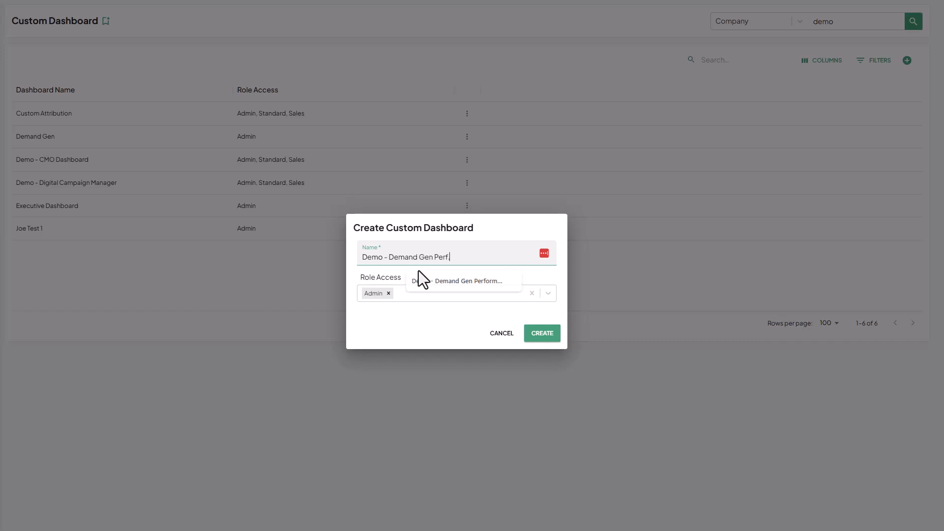
click(550, 335)
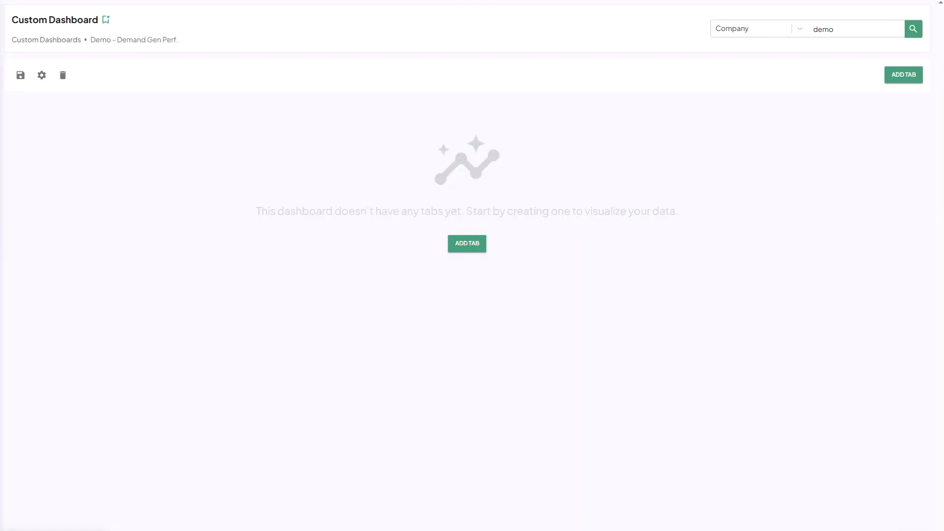
- Add a tab named "MQA Performance" to the new dashboard
click(907, 76)
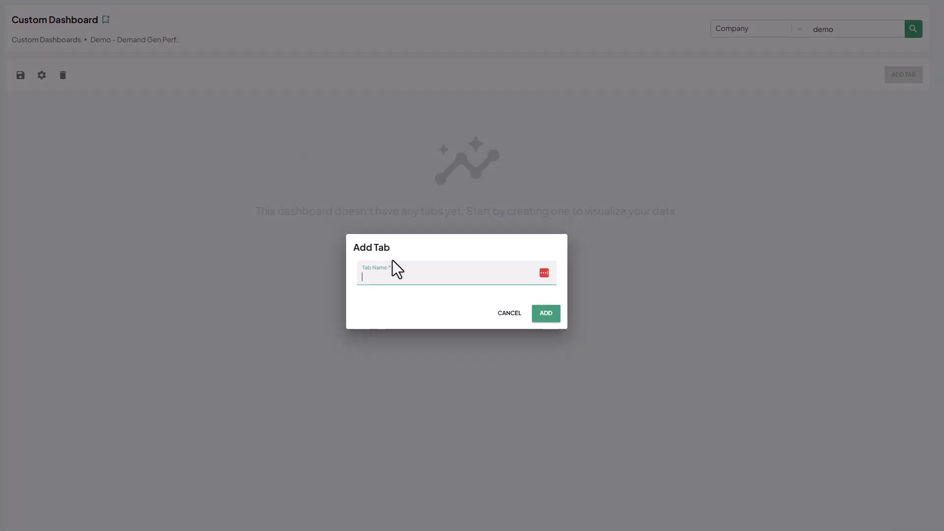
text(MQA Performance)
click(545, 313)
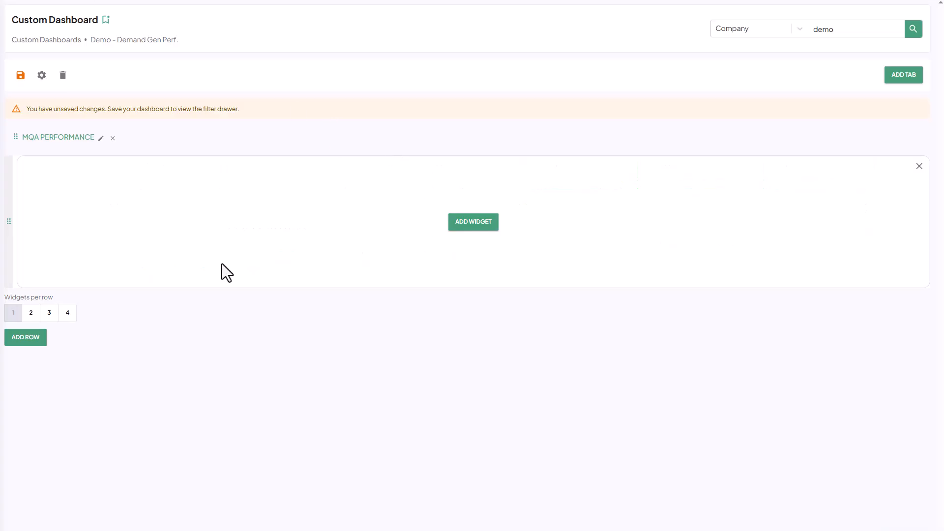
- Set the first row to three widgets and place the Demo - MQAs card in its first slot
click(49, 313)
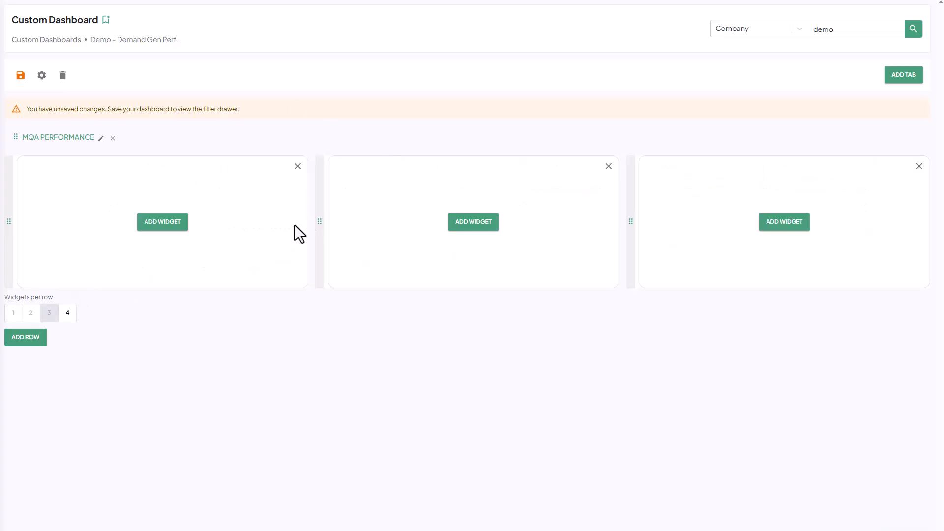
click(163, 223)
click(649, 146)
text(demo)
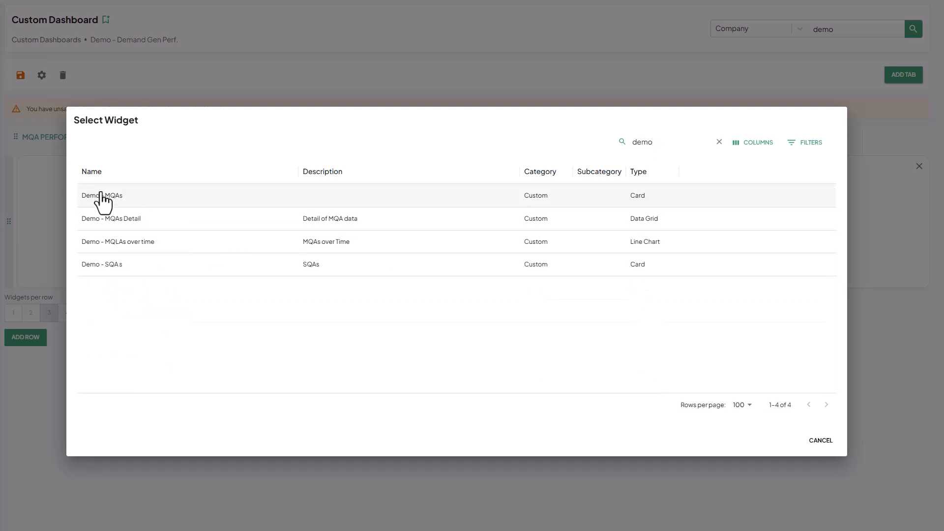
click(109, 199)
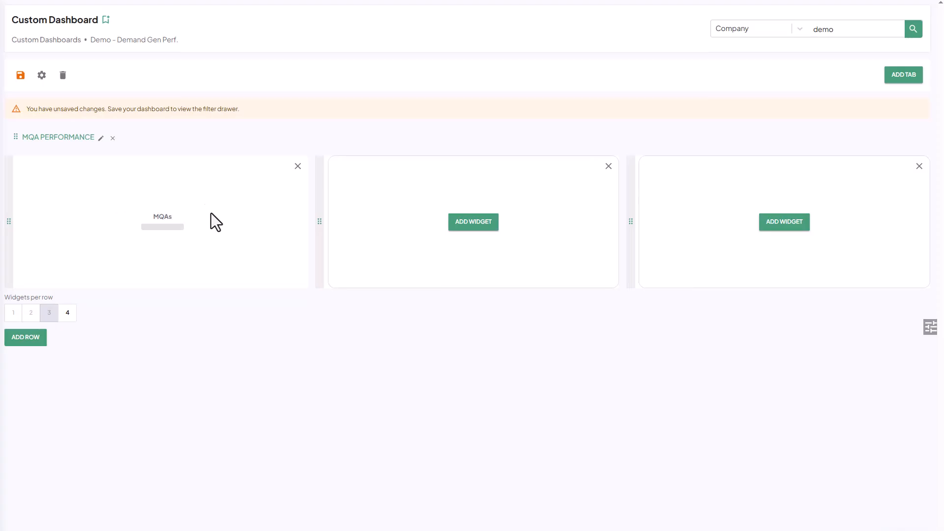
- Search the widgets for "demo" and place the Demo - SQA s card in the first row's second slot
click(476, 230)
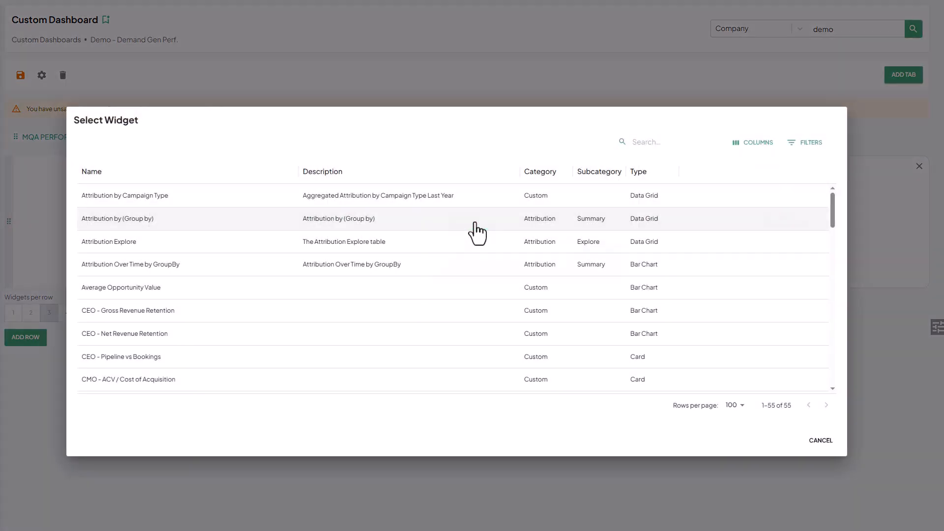
click(670, 145)
text(demo)
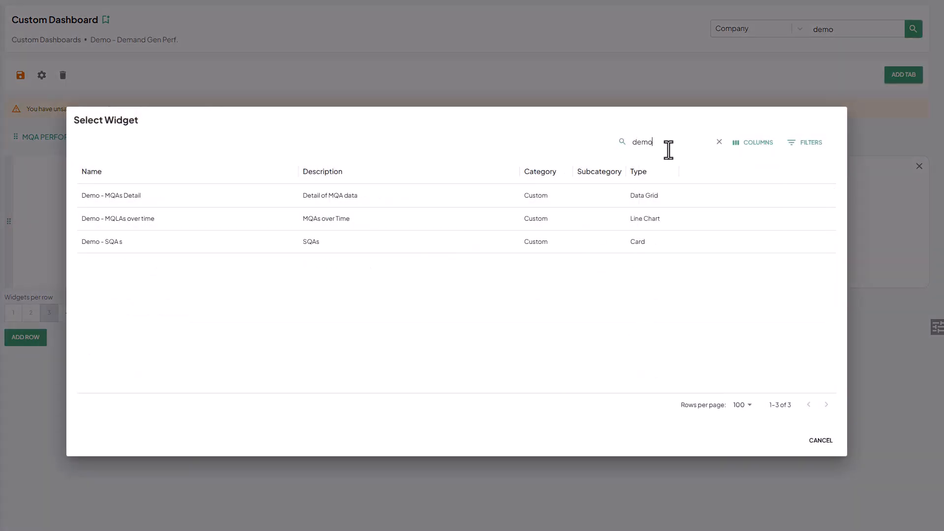
click(116, 241)
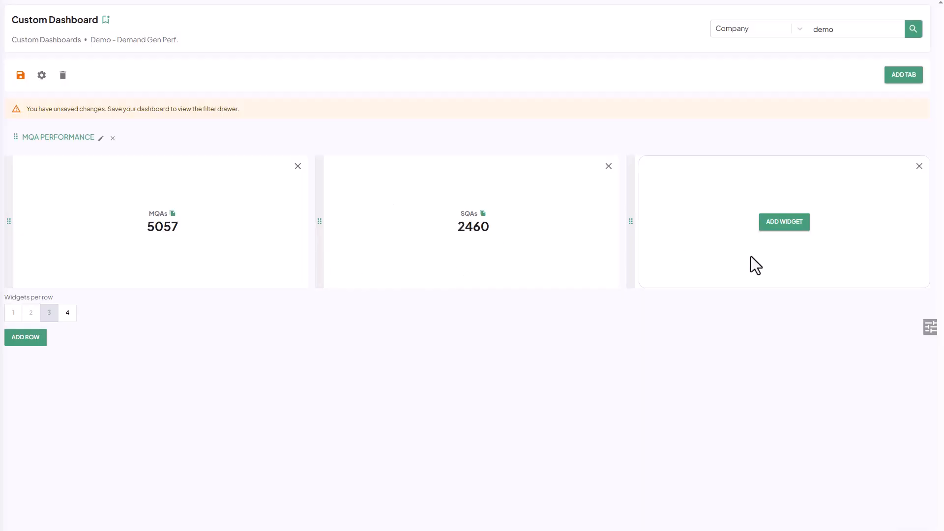
- Search the widgets for "card" and place the Total Attribution Card in the first row's third slot
click(784, 227)
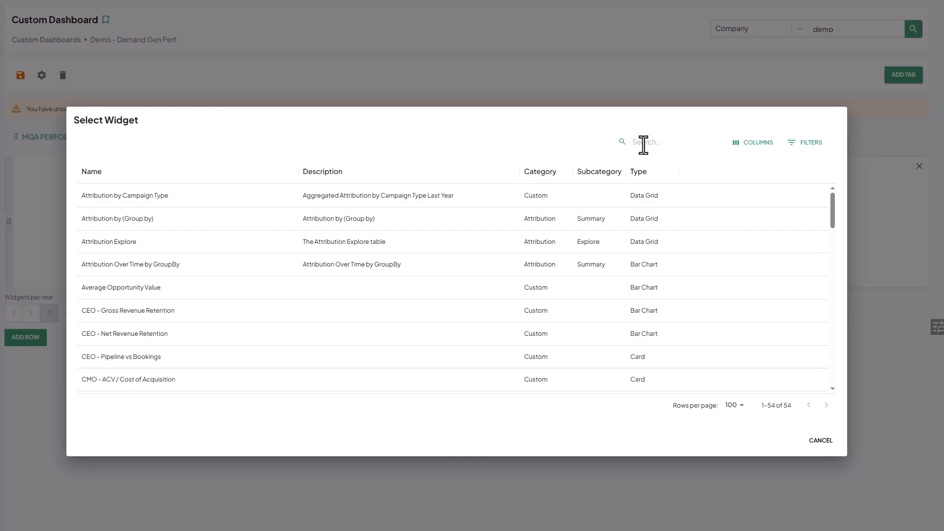
text(card)
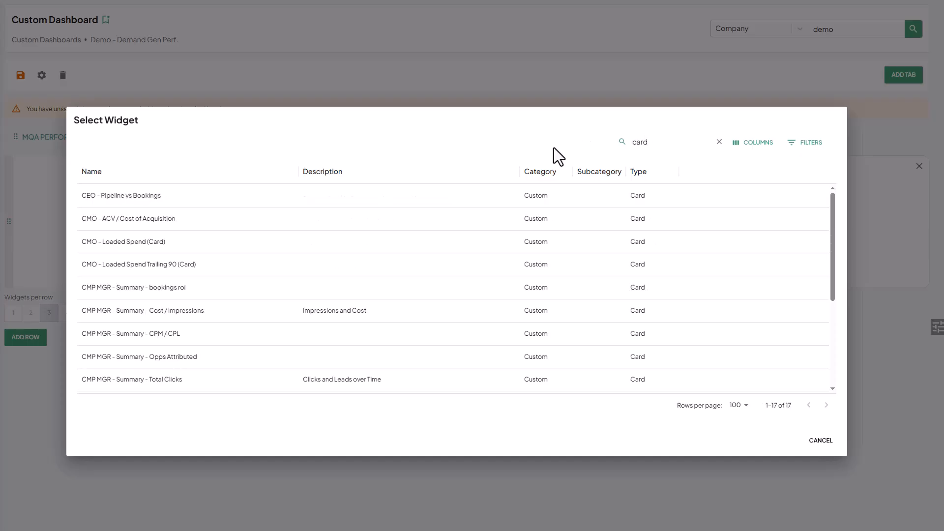
scroll(217, 246, down, 2)
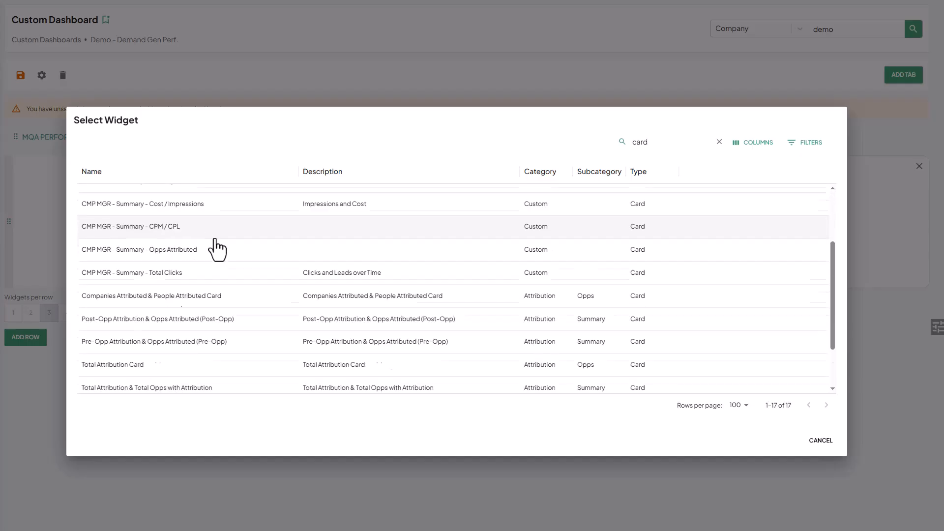
scroll(217, 248, down, 3)
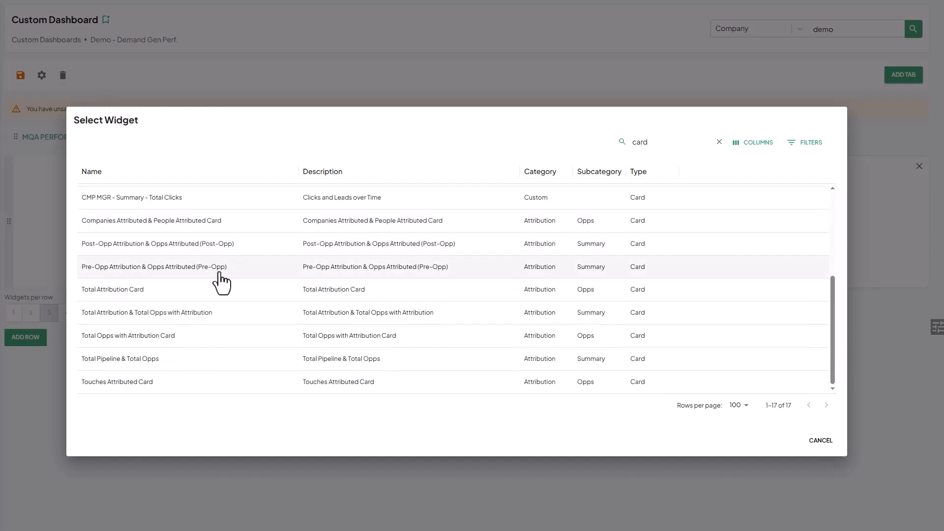
click(107, 292)
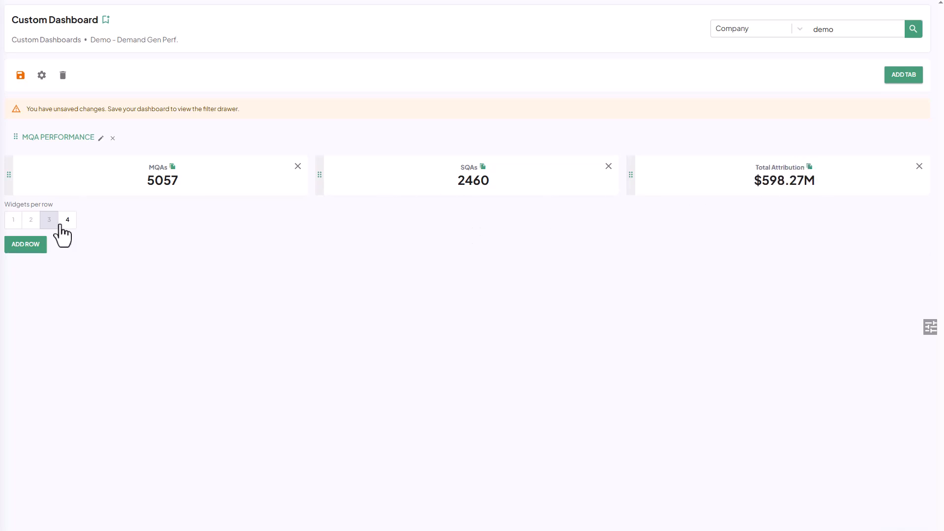
- Add a second row with a single widget and fill it with the Demo - MQLAs over time line chart
click(22, 246)
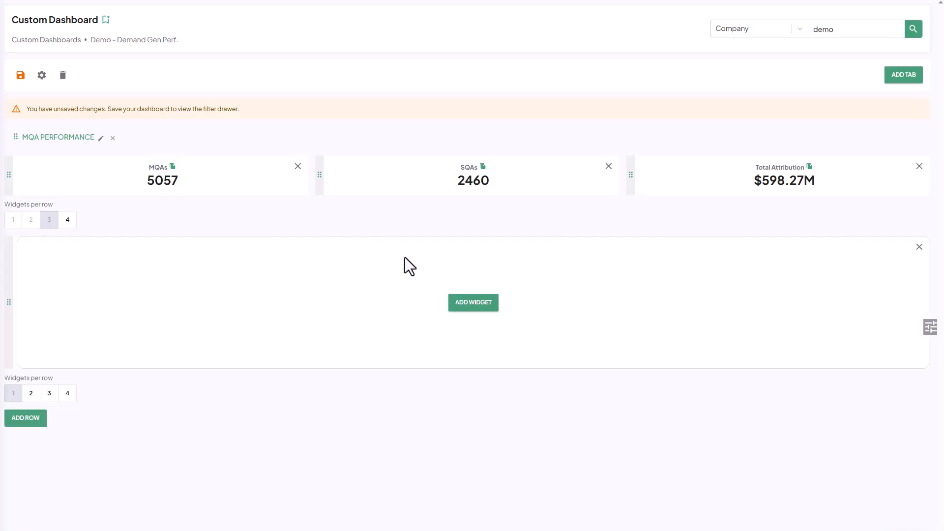
click(485, 304)
click(477, 303)
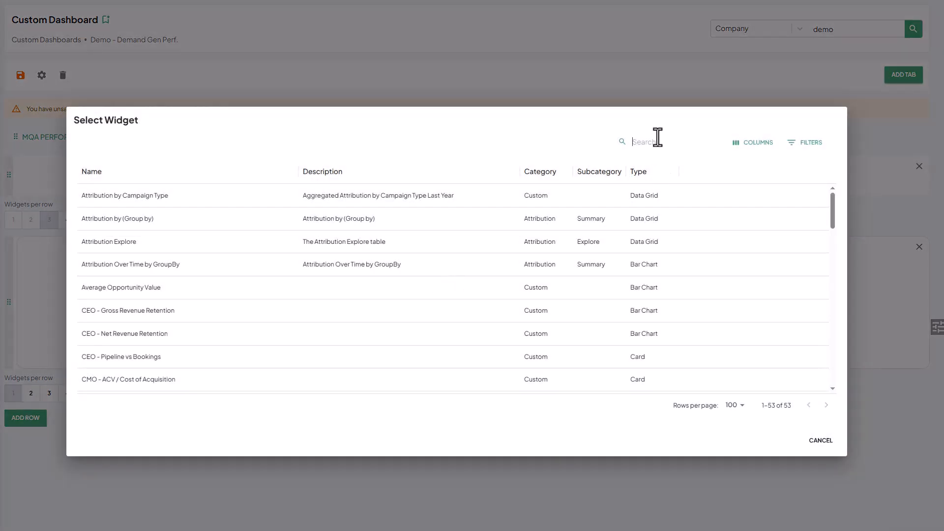
text(demo)
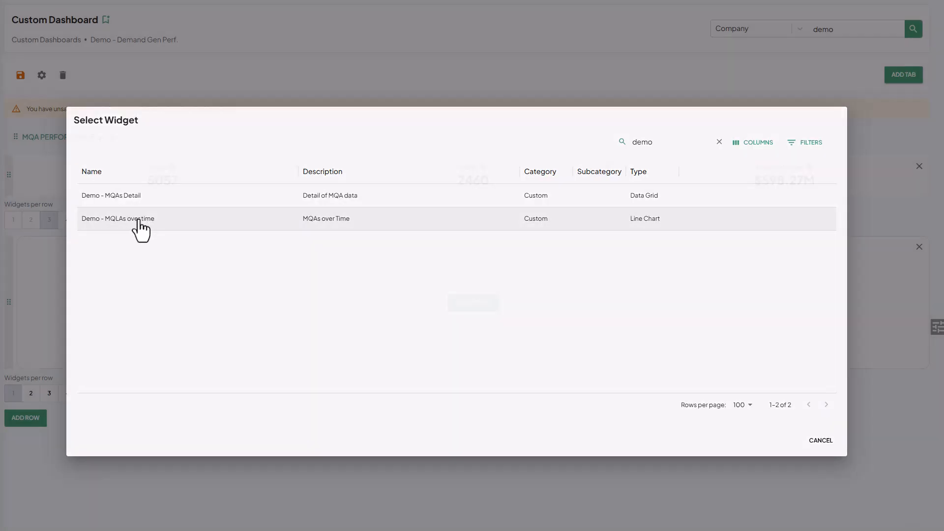
click(139, 221)
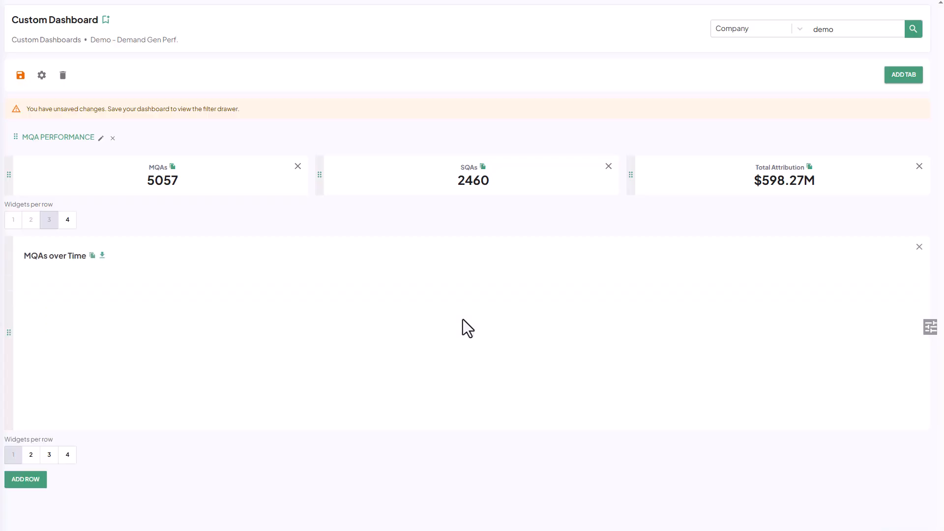
- Add a third row with a single widget and fill it with the Demo - MQAs Detail data grid
click(30, 485)
scroll(344, 407, down, 1)
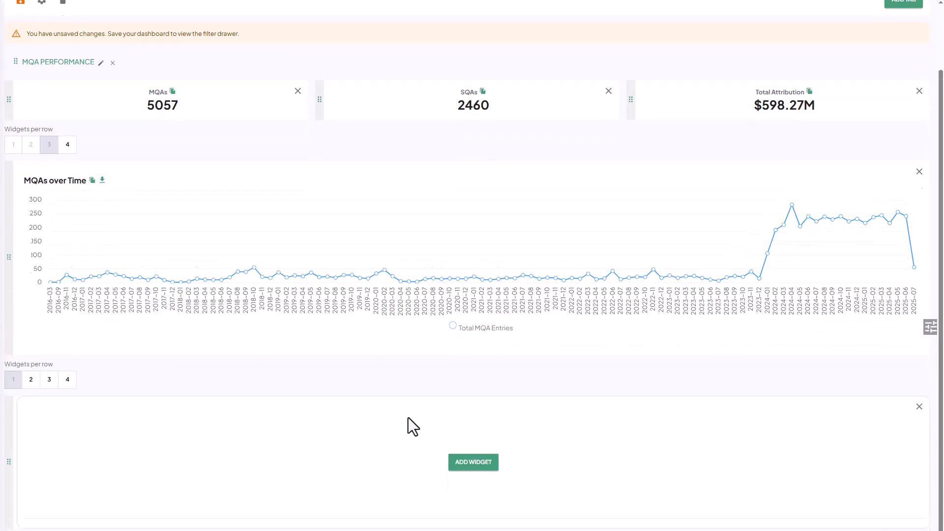
click(468, 453)
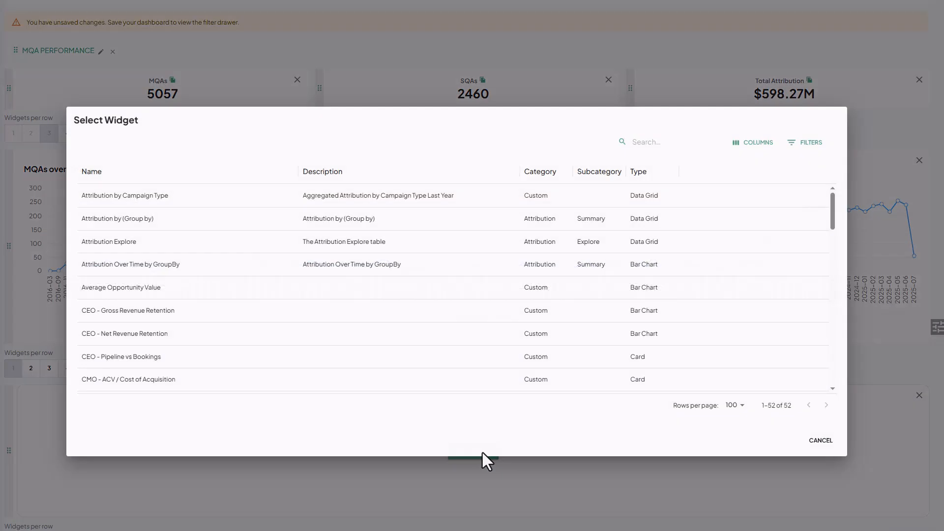
click(662, 140)
text(demo)
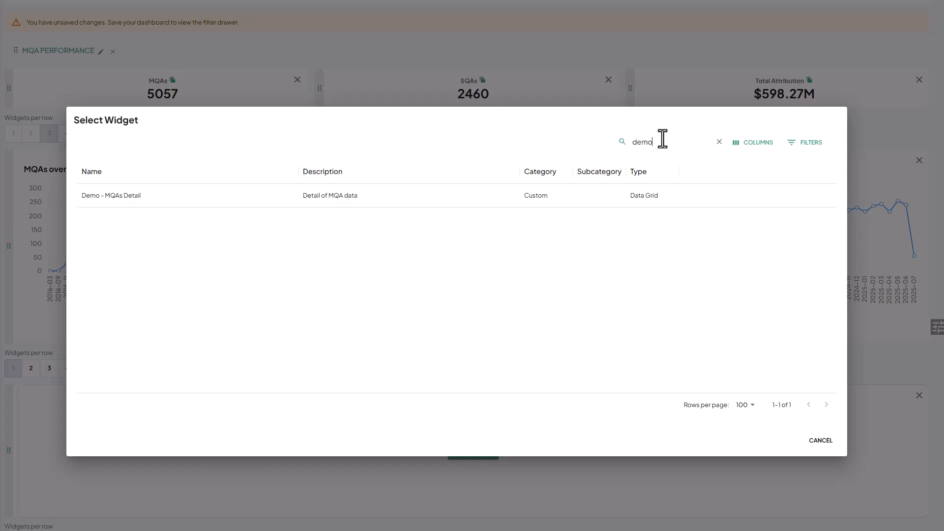
click(115, 201)
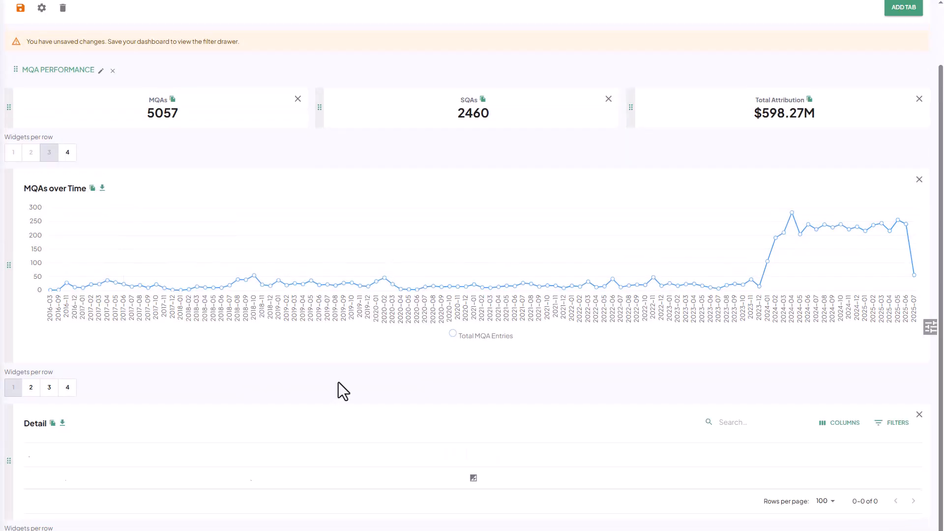
- Check the finished MQA Performance layout and save the dashboard
scroll(358, 386, down, 6)
scroll(357, 387, up, 7)
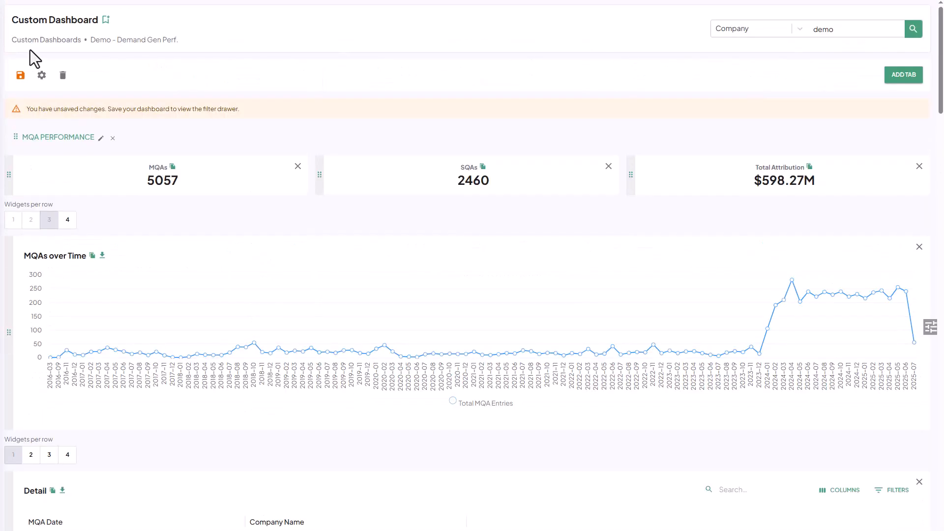
click(20, 75)
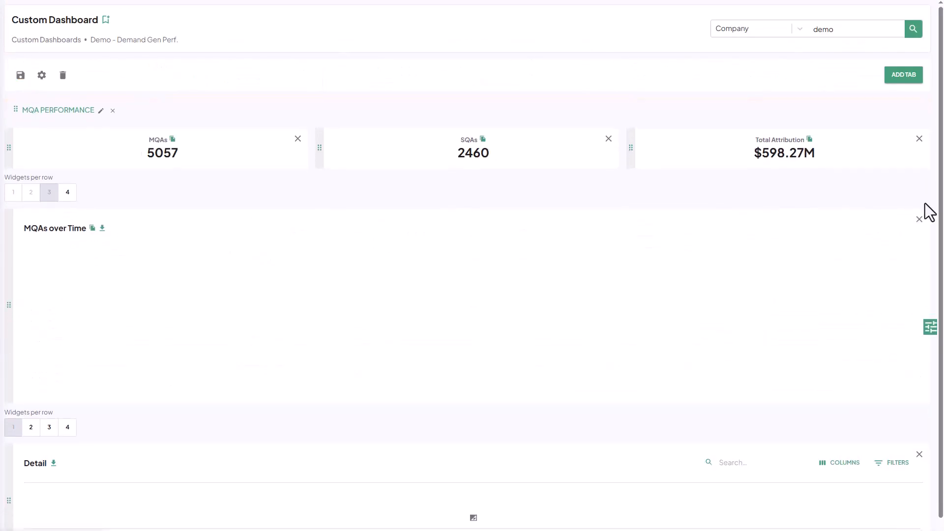
- Replace the first row's Total Attribution card with the Total Opps with Attribution Card and save the dashboard
click(919, 139)
click(532, 299)
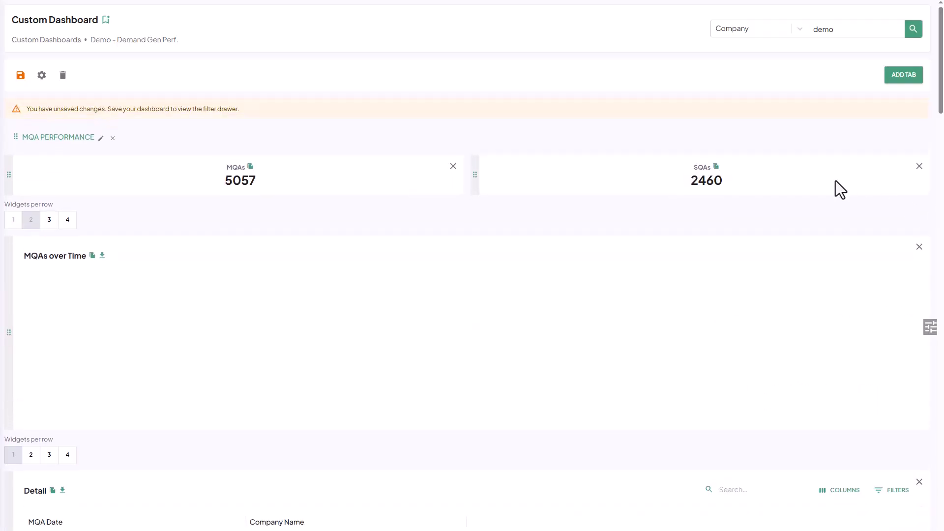
click(50, 219)
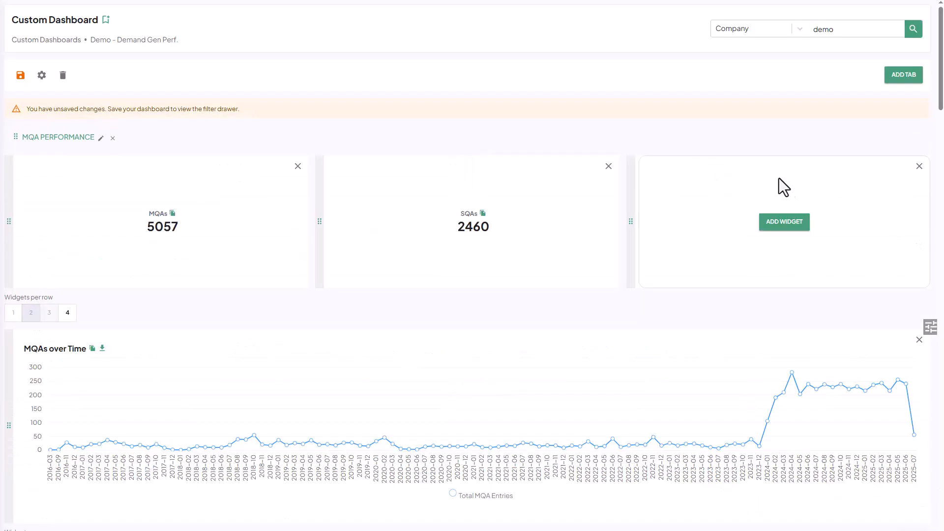
click(784, 221)
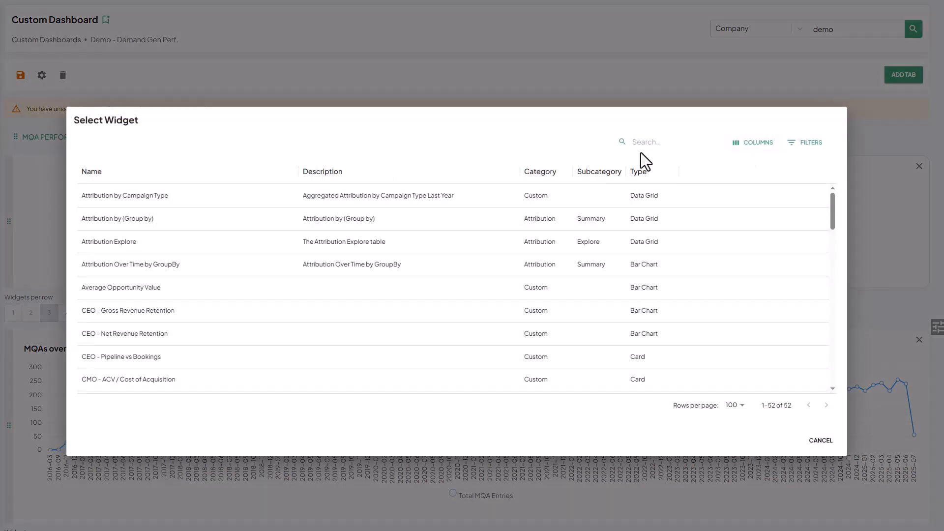
text(Attribu)
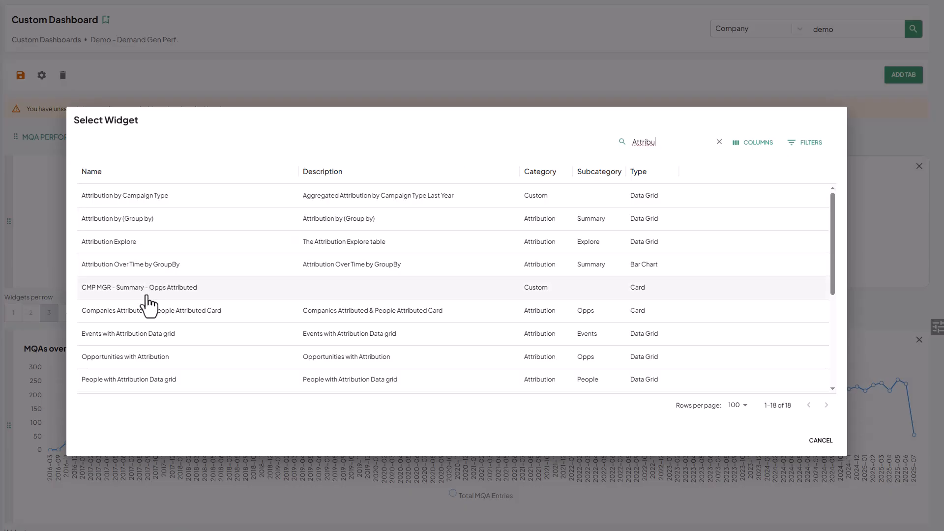
scroll(145, 315, down, 5)
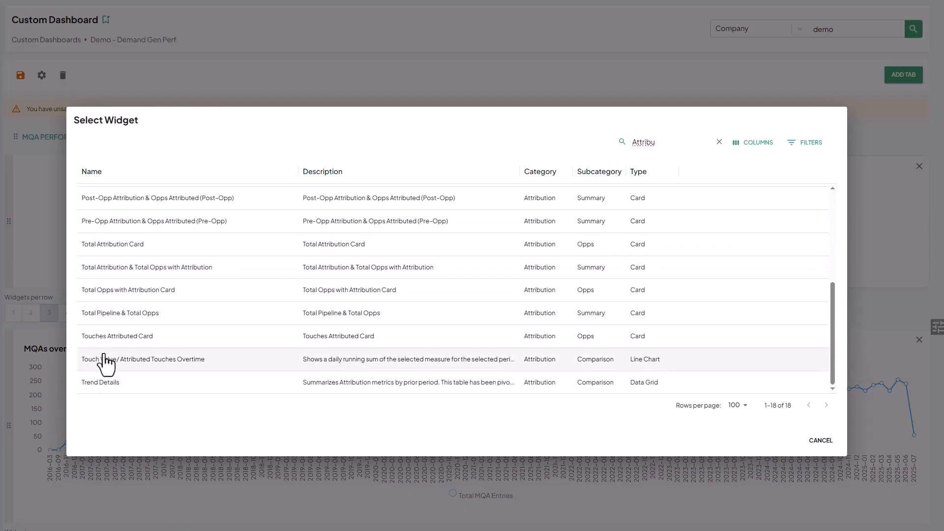
click(132, 291)
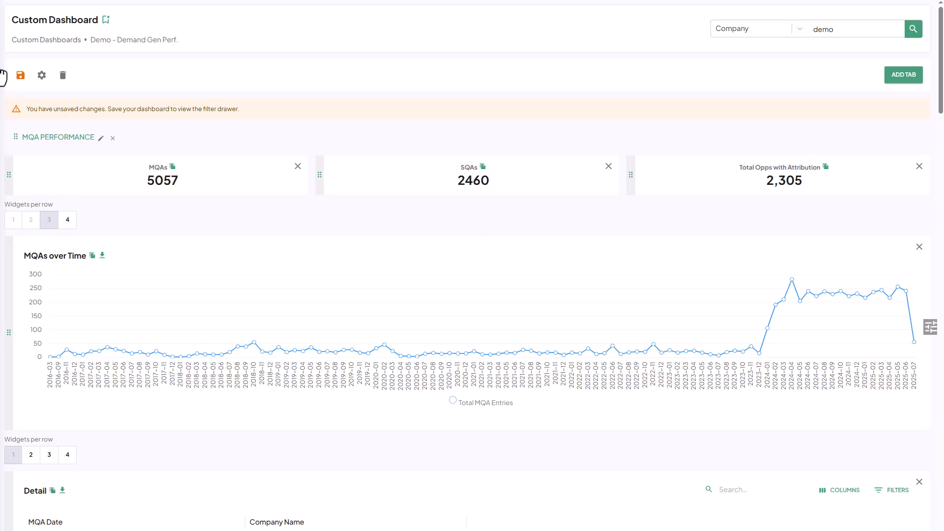
click(20, 75)
- Add a second tab named "Channel Perf." to the dashboard
click(904, 76)
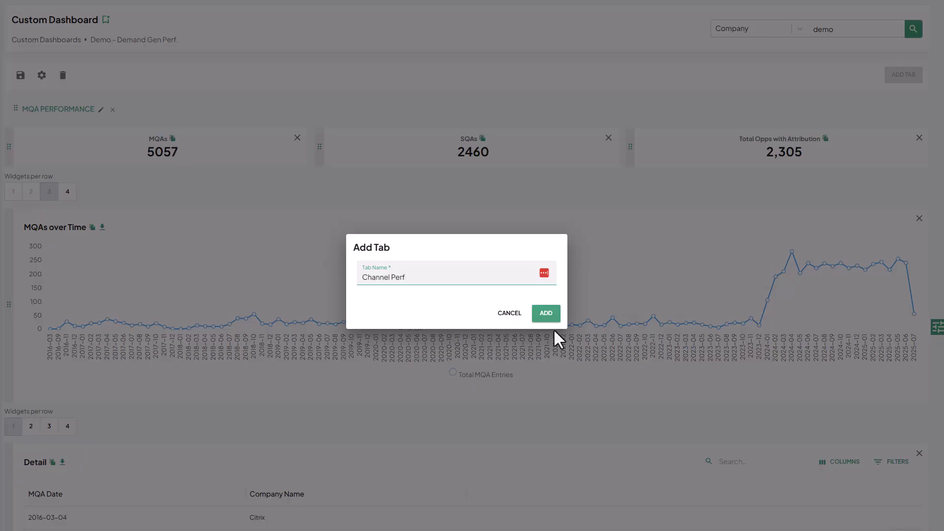
click(546, 313)
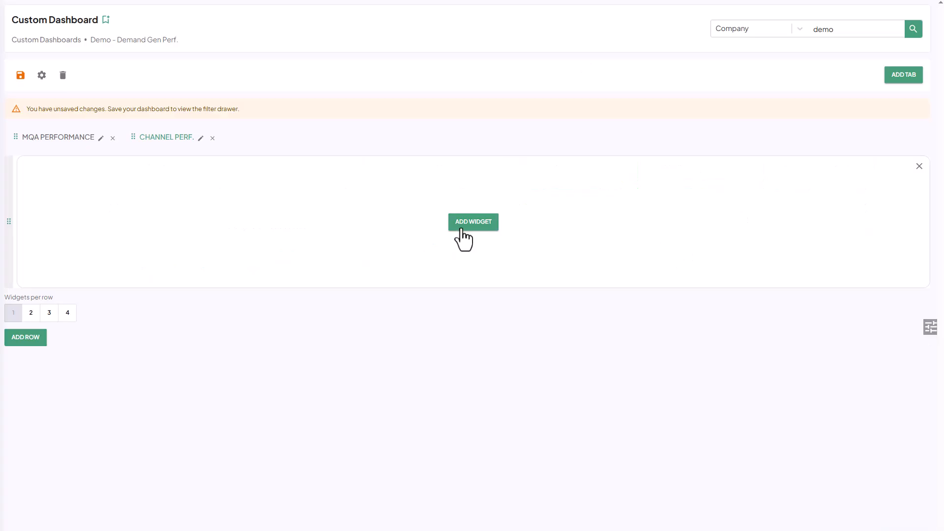
click(460, 227)
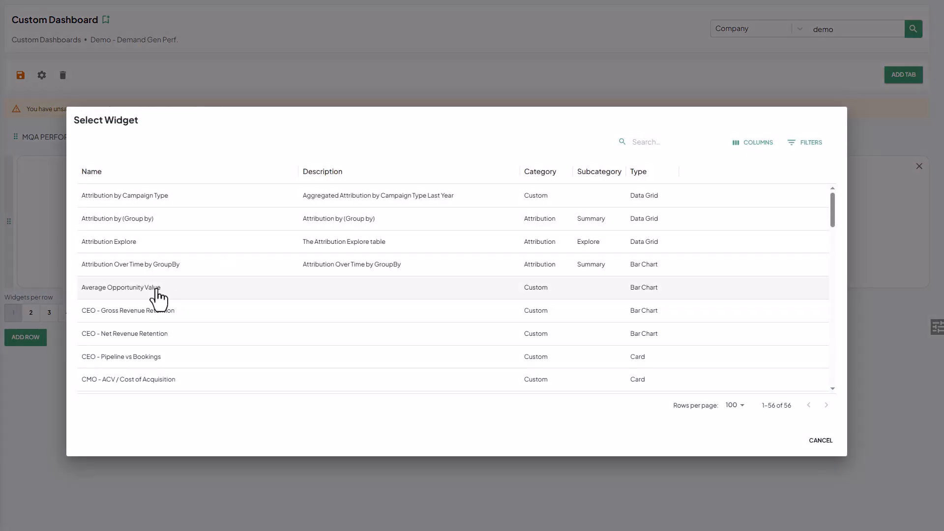
click(88, 467)
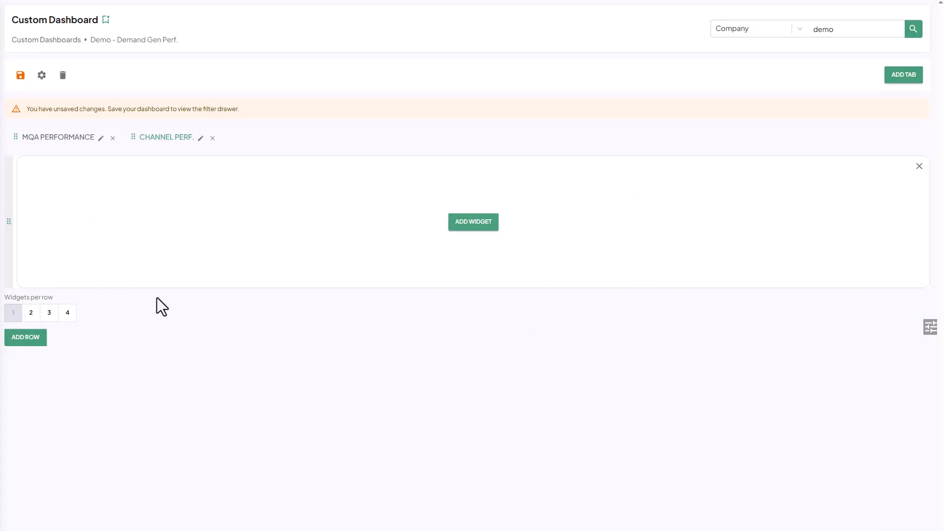
- Set the Channel Perf. tab's first row to three widgets and place Pre-Opp Attribution & Opps Attributed (Pre-Opp) in the first slot
click(49, 313)
click(162, 222)
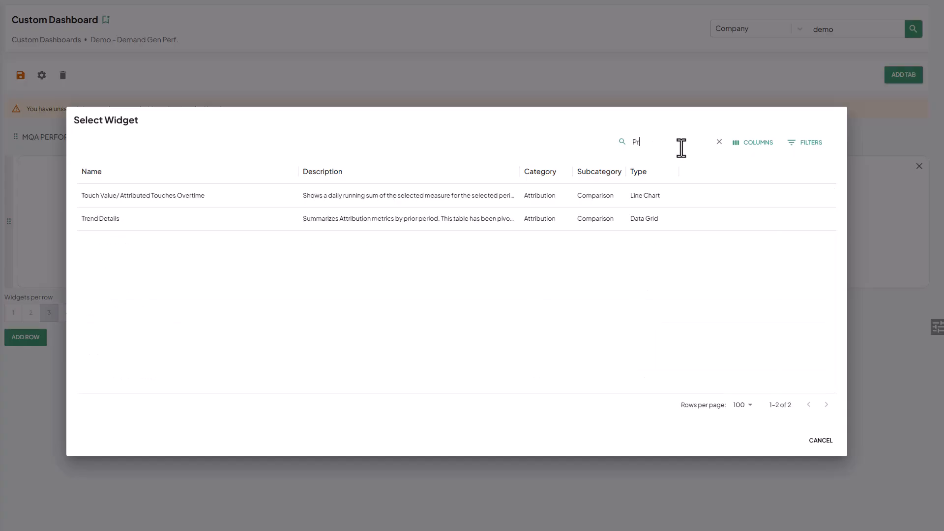
text(re)
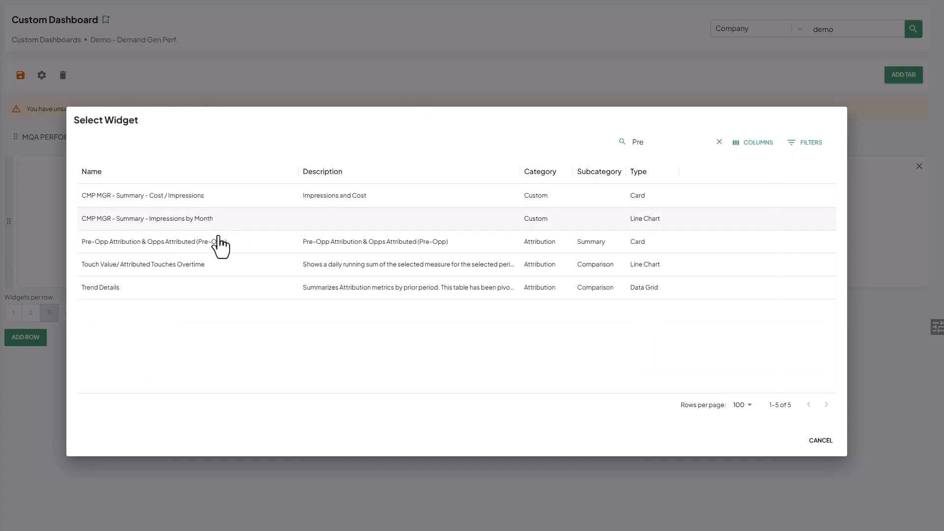
click(159, 243)
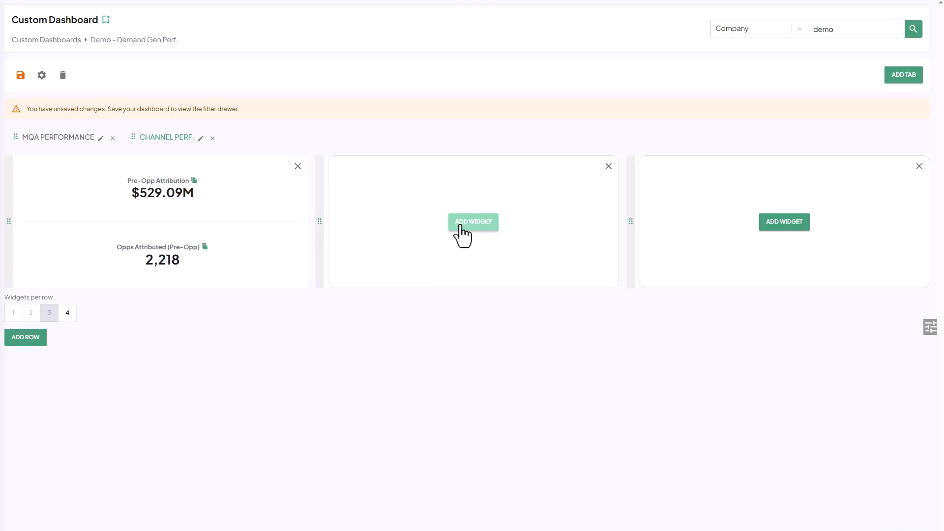
- Search the widgets for "Post" and place Post-Opp Attribution & Opps Attributed (Post-Opp) in the row's second slot
click(458, 226)
click(644, 147)
text(Post)
click(153, 197)
- Search the widgets for "Tota" and place Total Attribution & Total Opps with Attribution in the row's third slot
click(773, 226)
click(631, 143)
text(Topt)
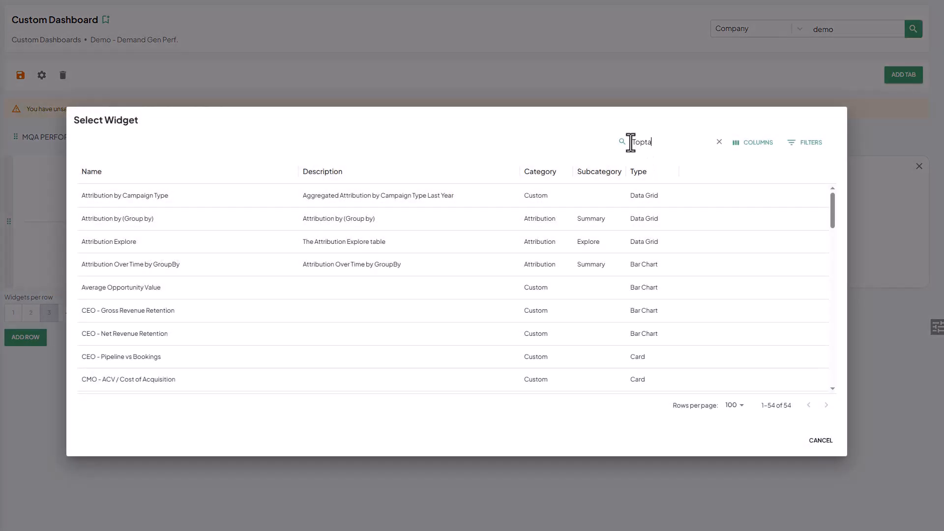
text(a)
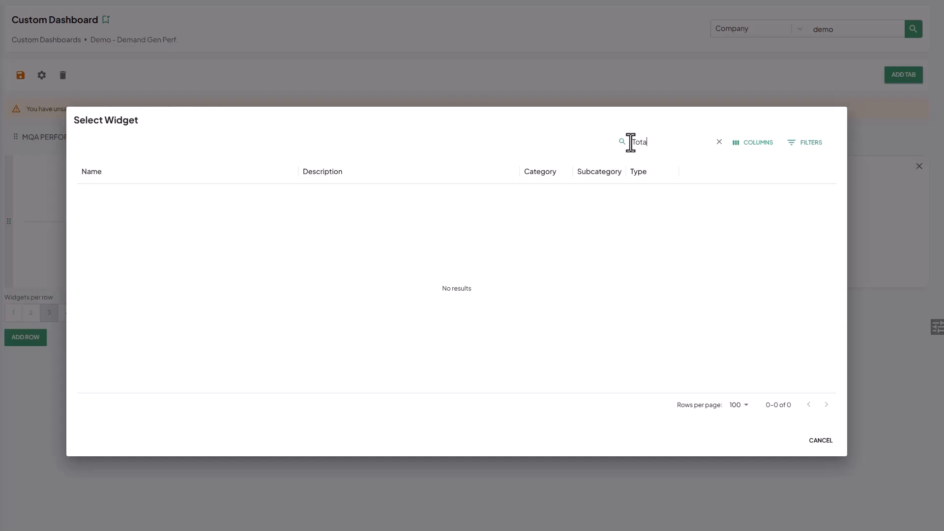
text(a)
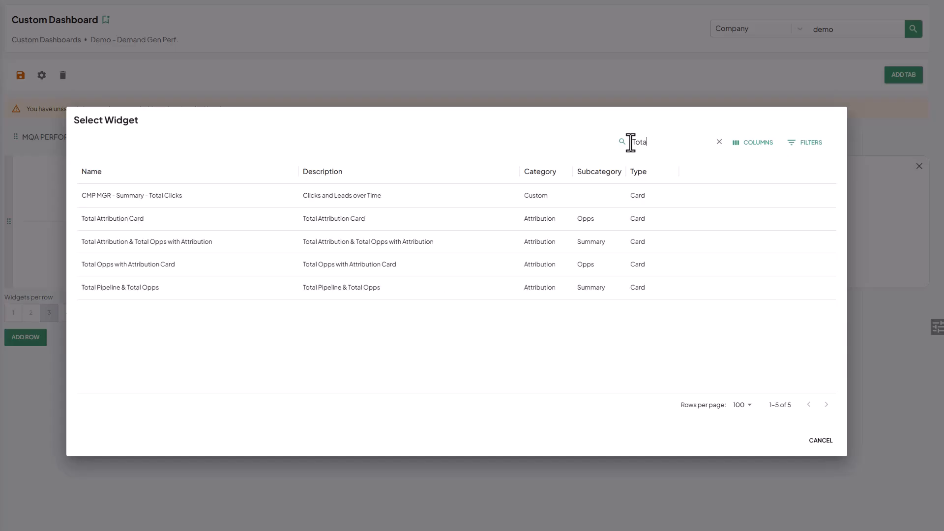
click(143, 243)
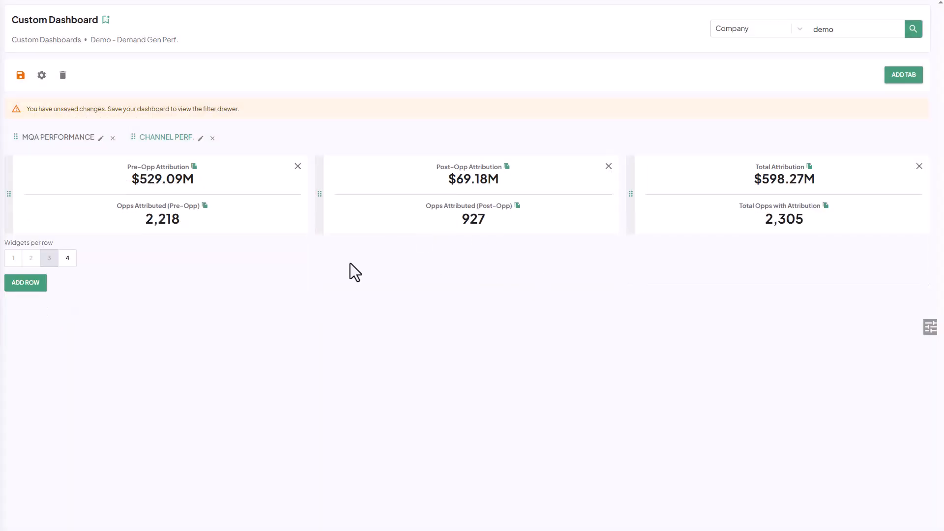
- Add a second row with the Attribution Over Time by GroupBy bar chart and group it by Channel
click(26, 283)
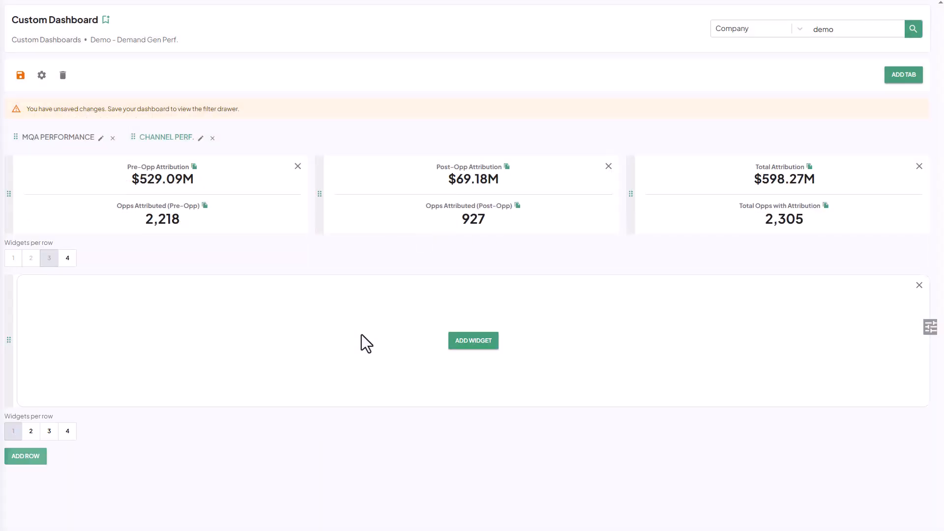
click(474, 342)
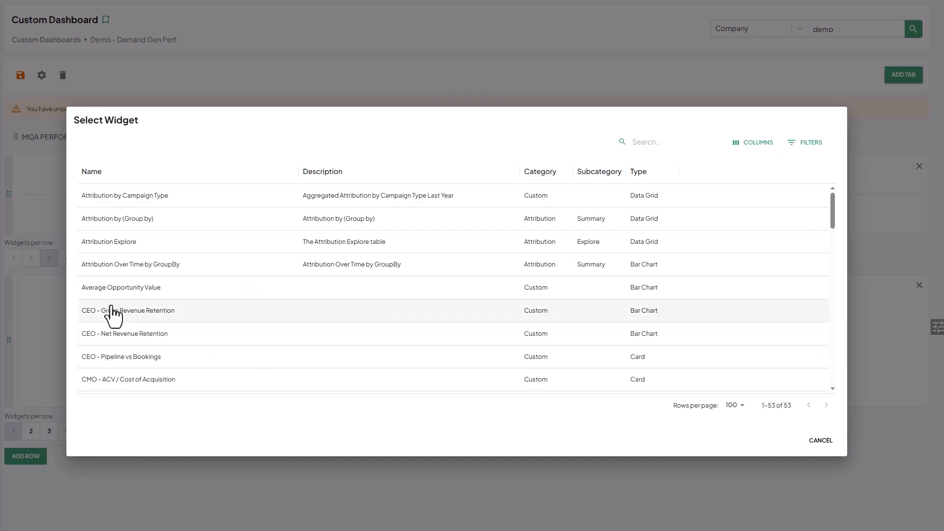
click(163, 270)
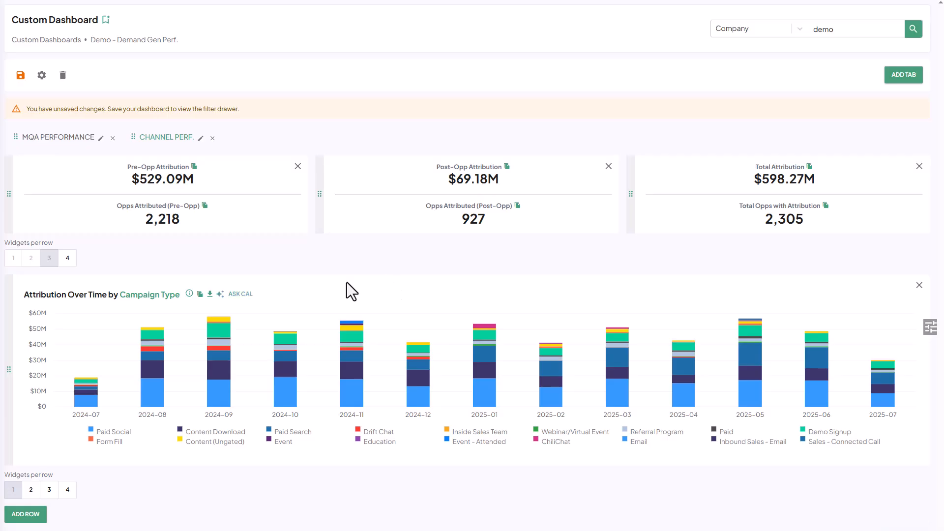
click(149, 295)
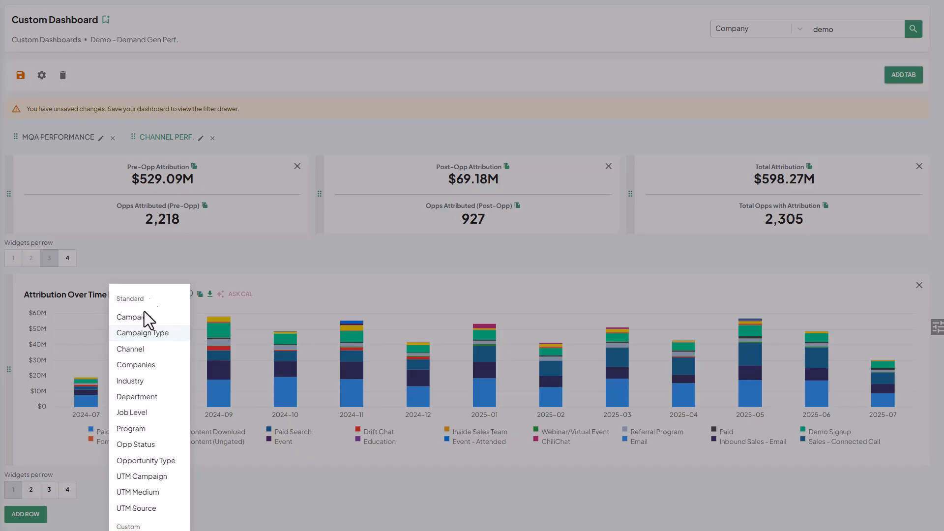
click(130, 349)
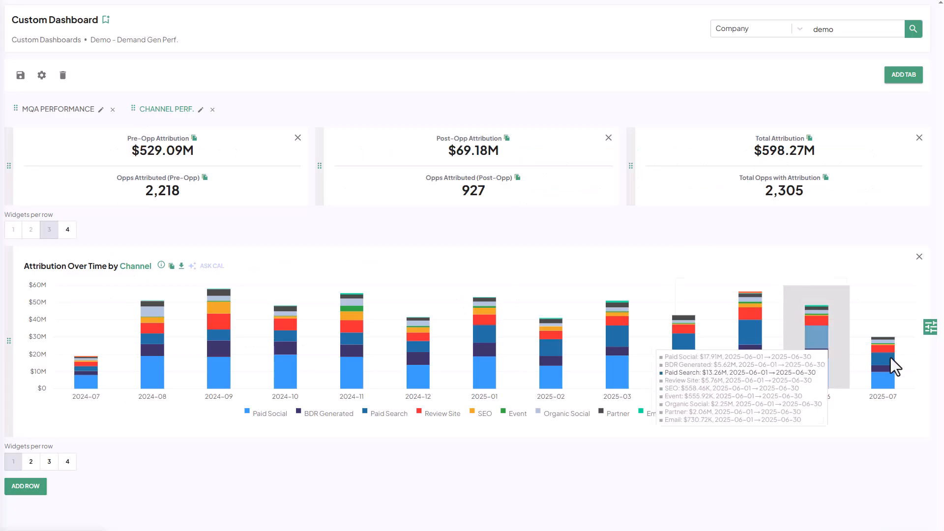
- Load the Organization Default filter set in the dashboard's filters
click(932, 327)
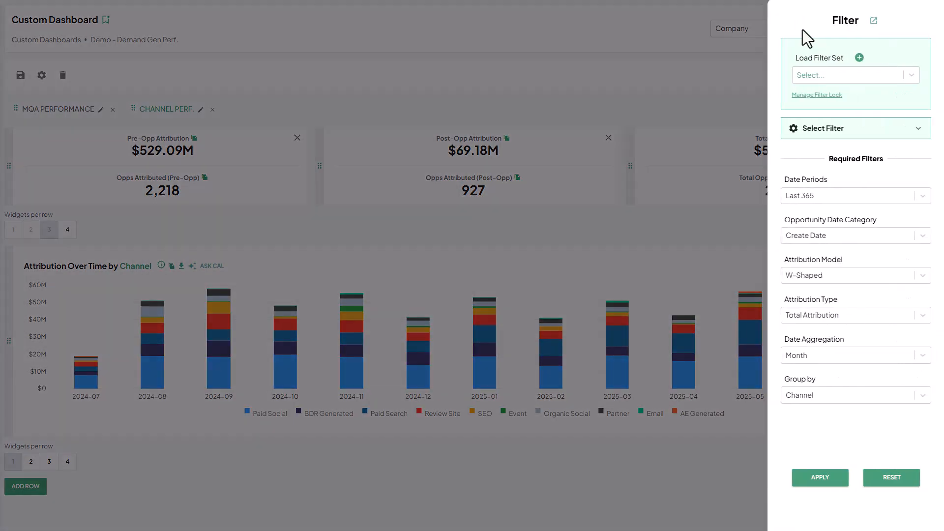
click(863, 79)
click(839, 110)
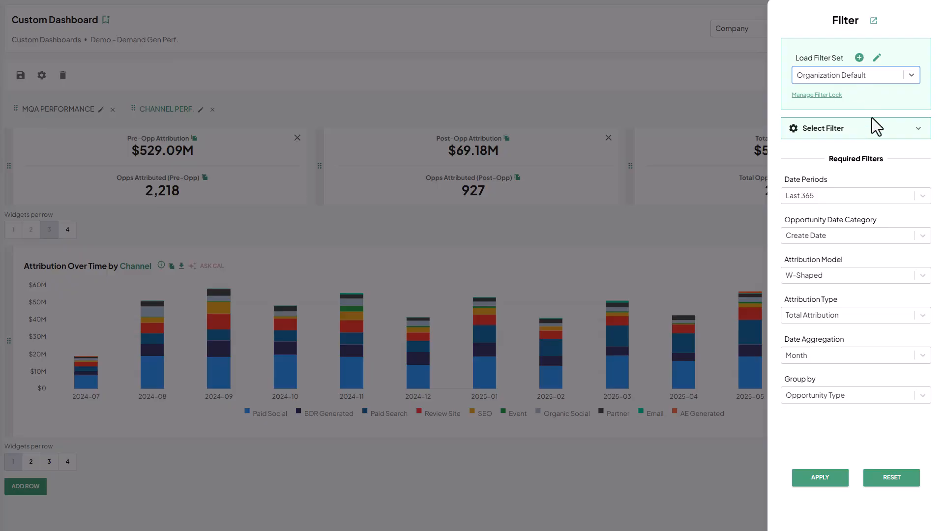
- Add an Opportunity Type filter and set it to New Business
click(819, 131)
click(819, 157)
text(typ)
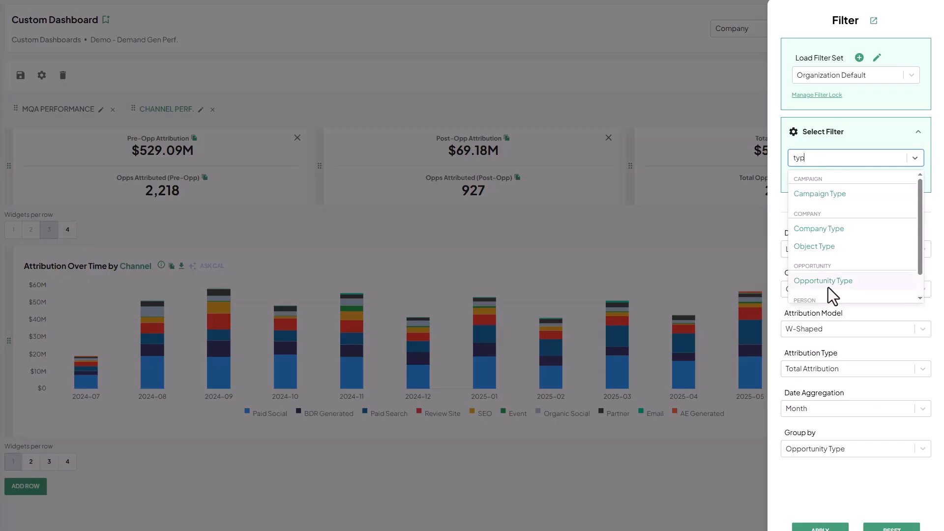
click(828, 288)
scroll(849, 485, down, 1)
click(826, 459)
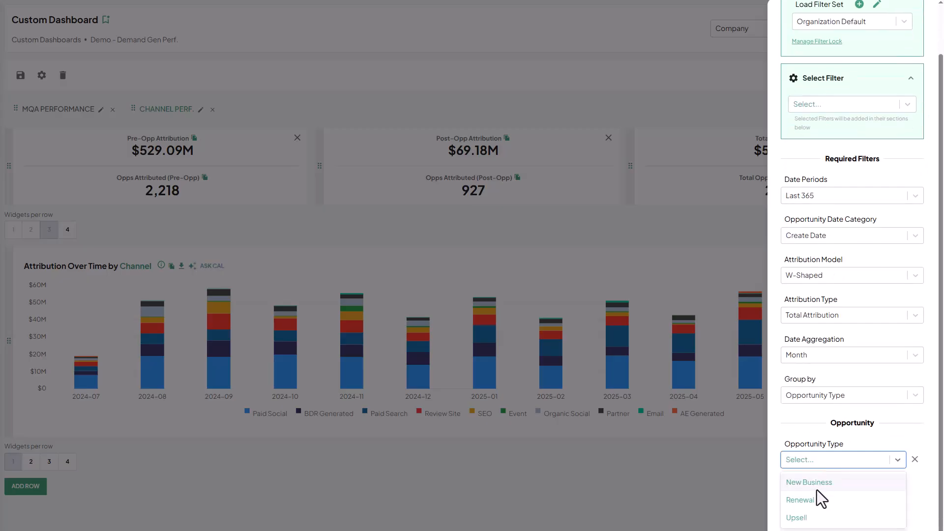
click(816, 488)
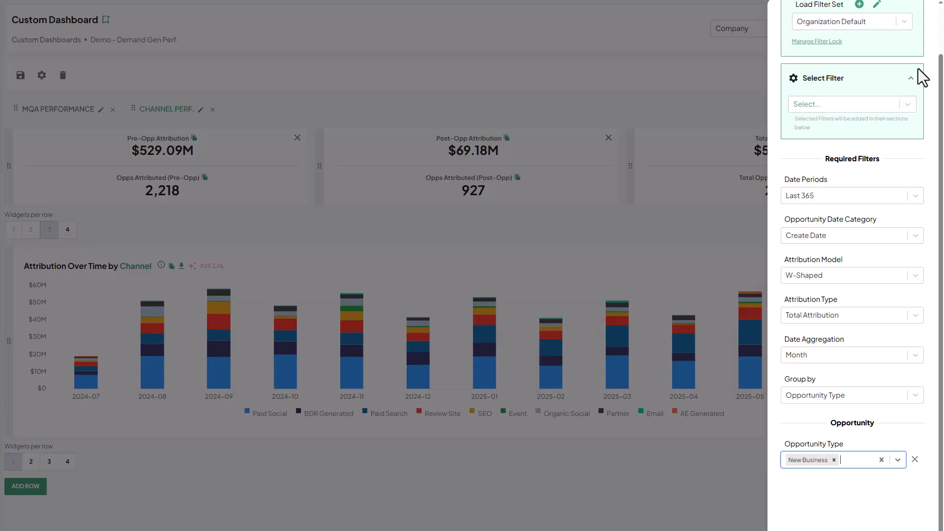
- Update the Organization Default filter set with the current filter selections
scroll(911, 79, up, 1)
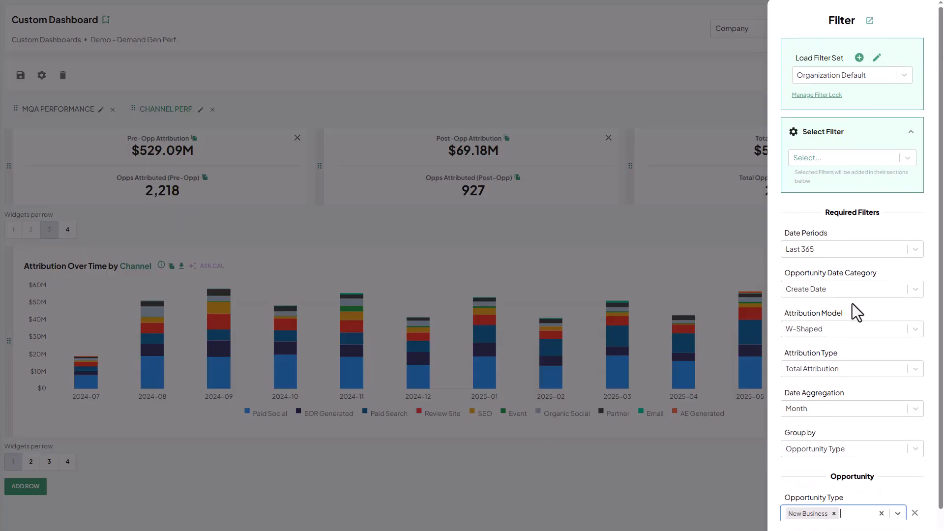
scroll(854, 307, down, 1)
scroll(856, 69, up, 1)
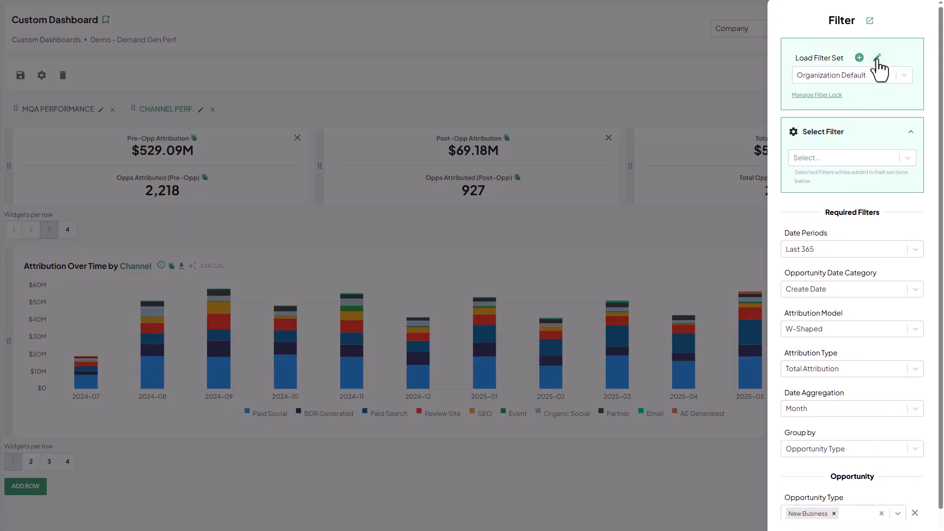
click(877, 57)
click(517, 394)
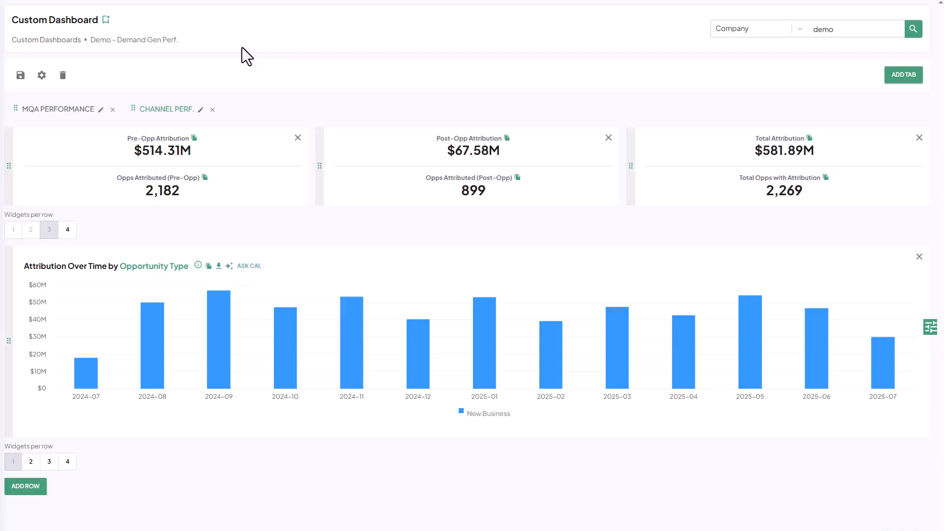
- Open the Demo - Demand Gen Perf. dashboard from the custom dashboards list and review its filters
click(43, 39)
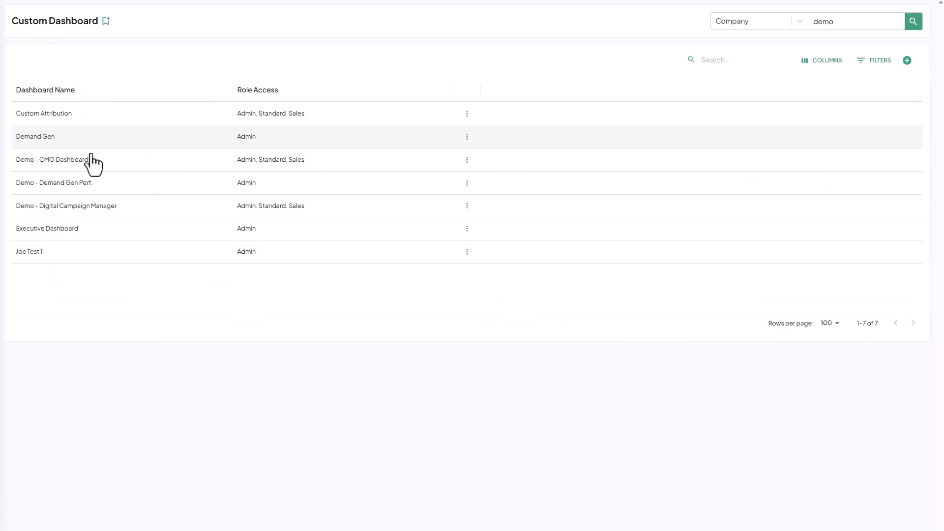
click(69, 191)
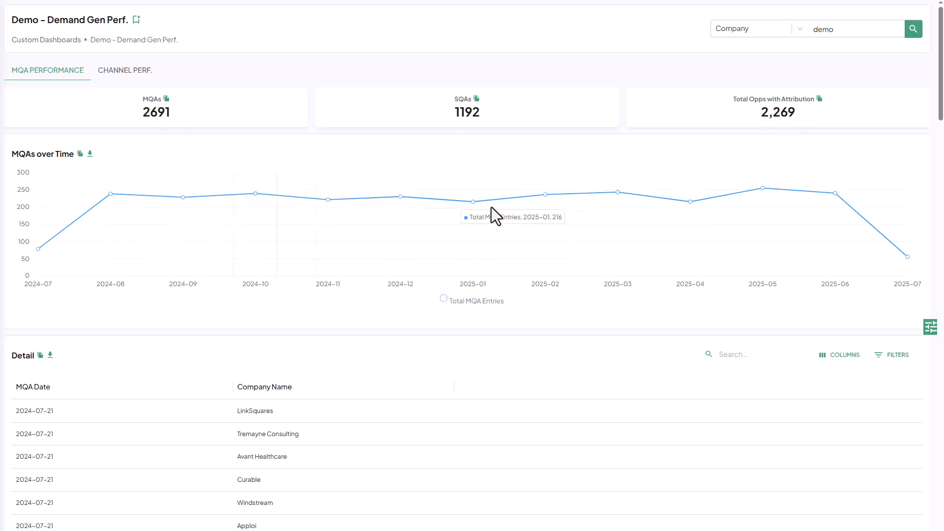
click(931, 327)
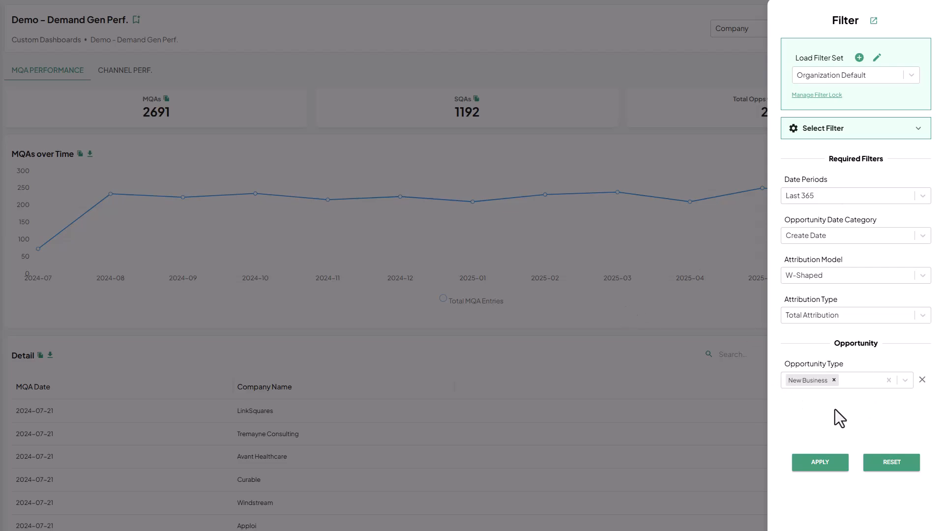
click(483, 341)
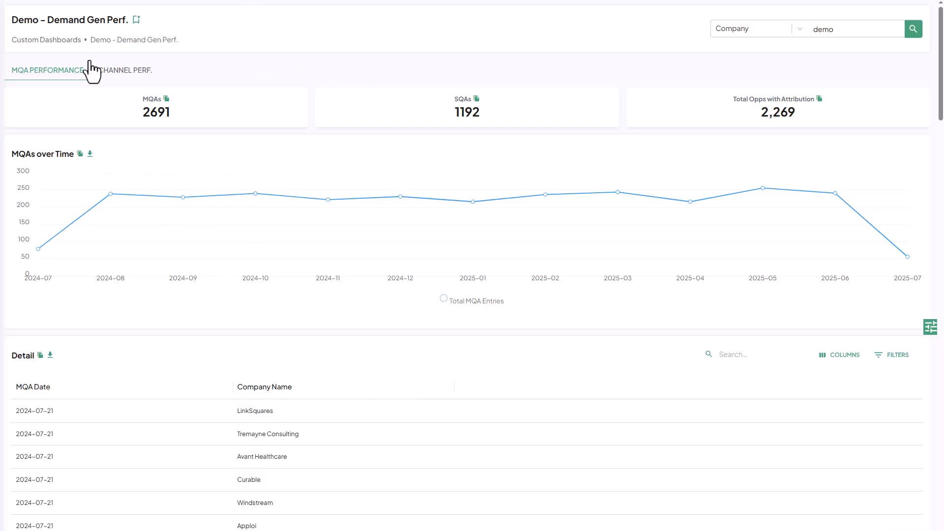
- Group the Channel Perf. tab's Attribution Over Time chart by Channel and look through both dashboard tabs
click(131, 71)
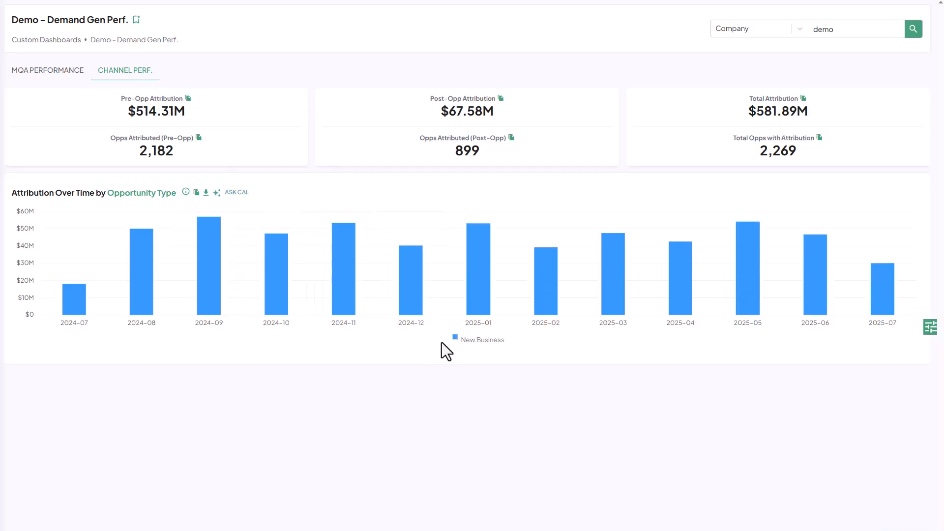
click(140, 192)
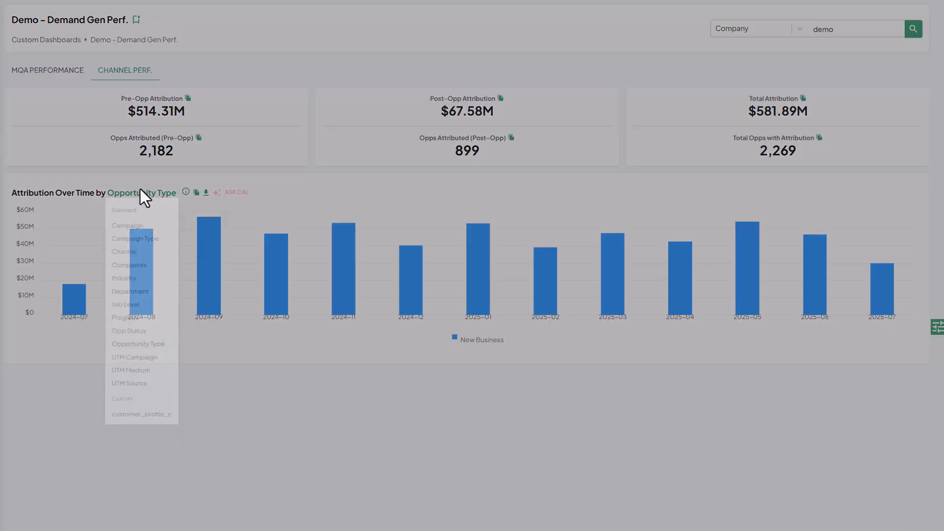
click(124, 264)
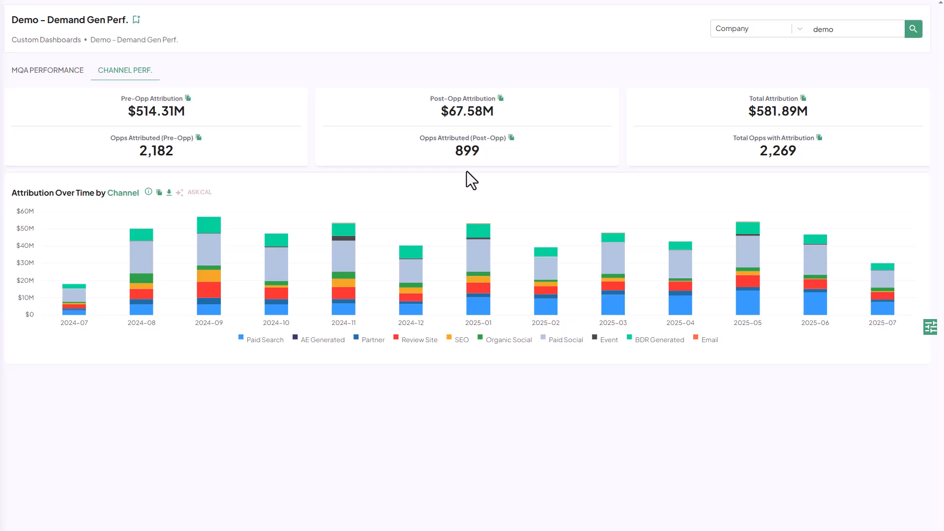
click(69, 73)
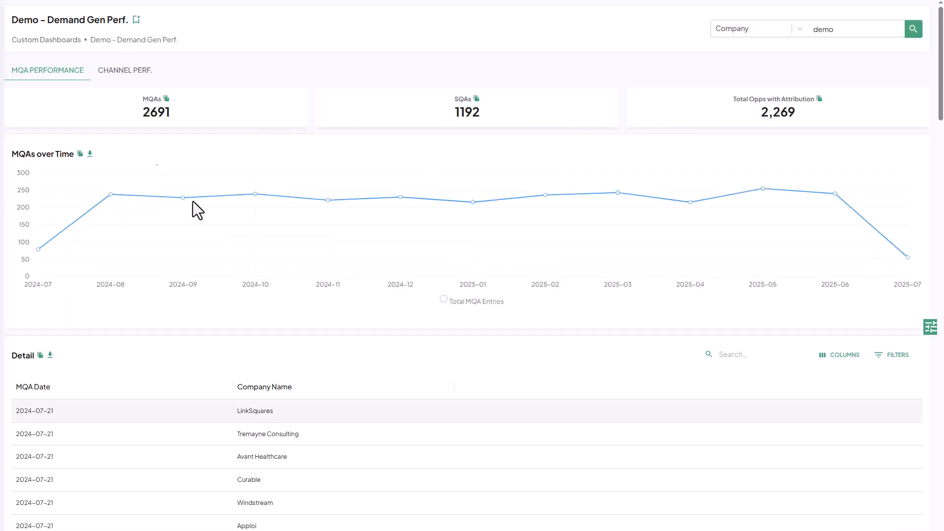
click(121, 73)
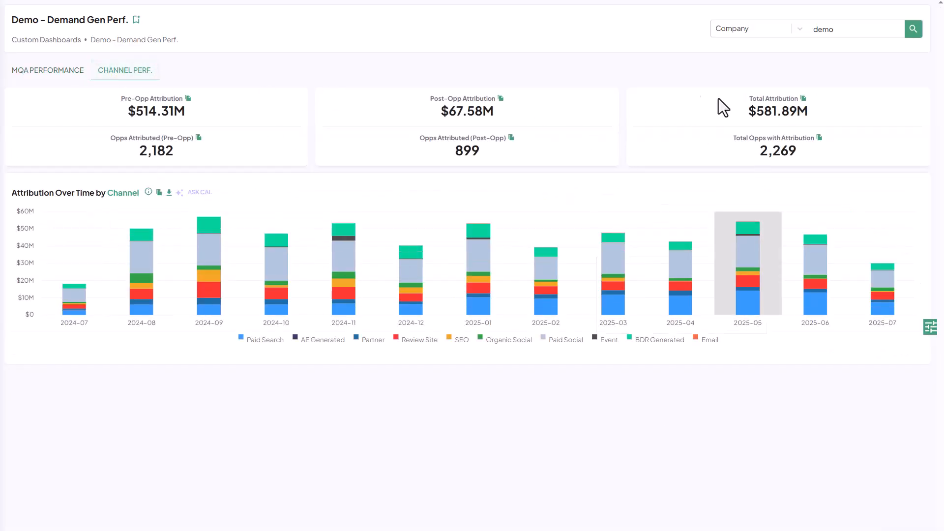